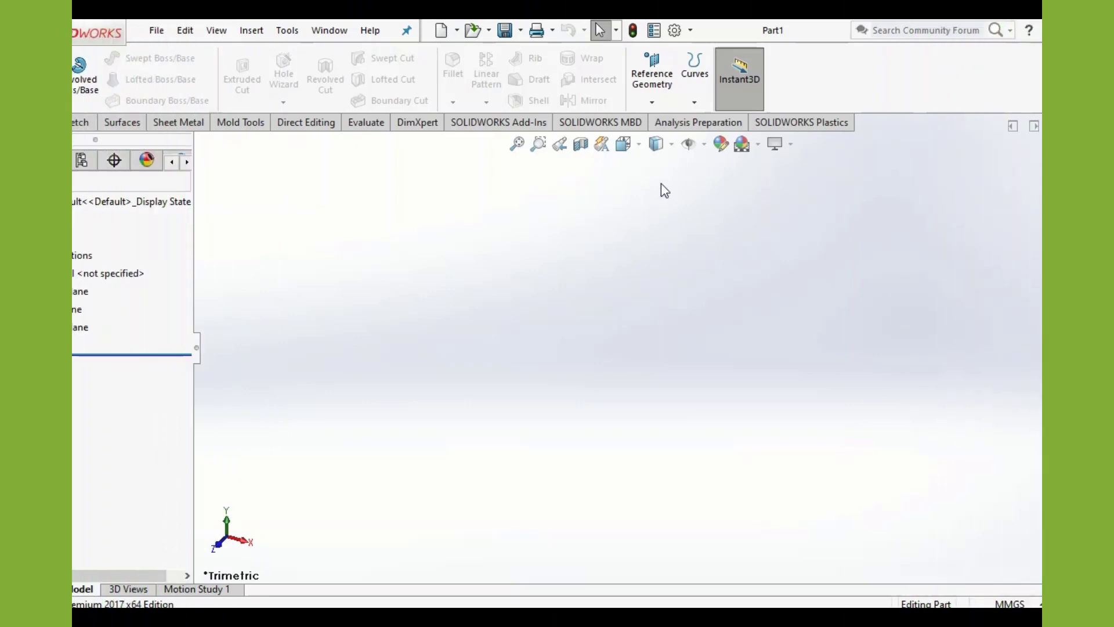
- Set the viewport background to the Plain White scene
{"action": "left_click", "coordinate": [759, 145]}
{"action": "left_click", "coordinate": [760, 187]}
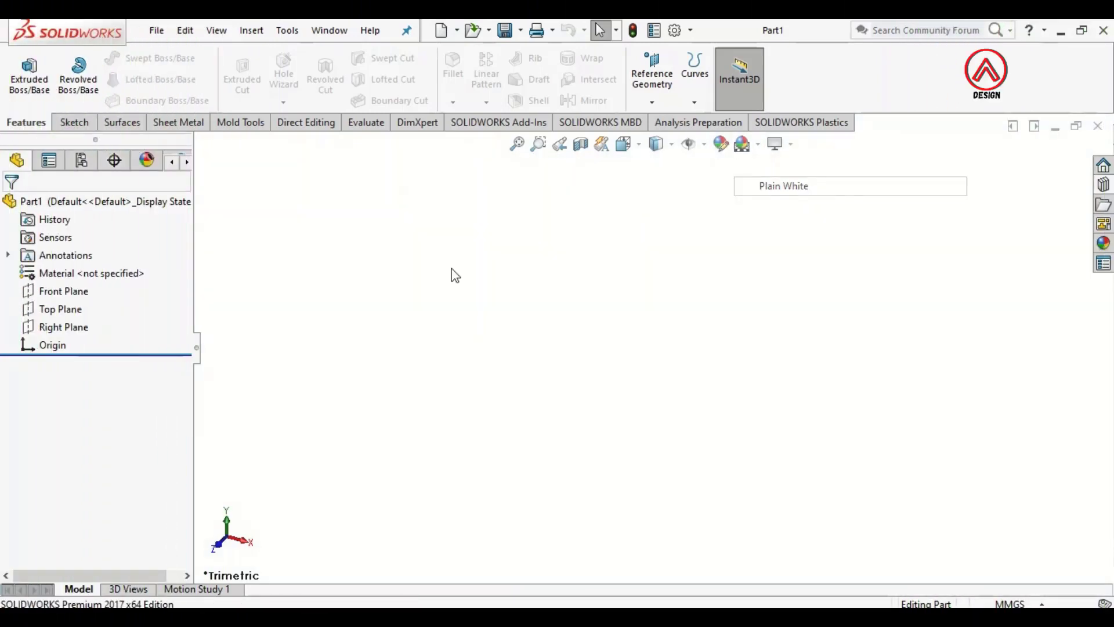
- Start a sketch on the Front Plane and draw a center rectangle about 81 mm wide, centred on the origin
{"action": "left_click", "coordinate": [66, 290]}
{"action": "left_click", "coordinate": [100, 250]}
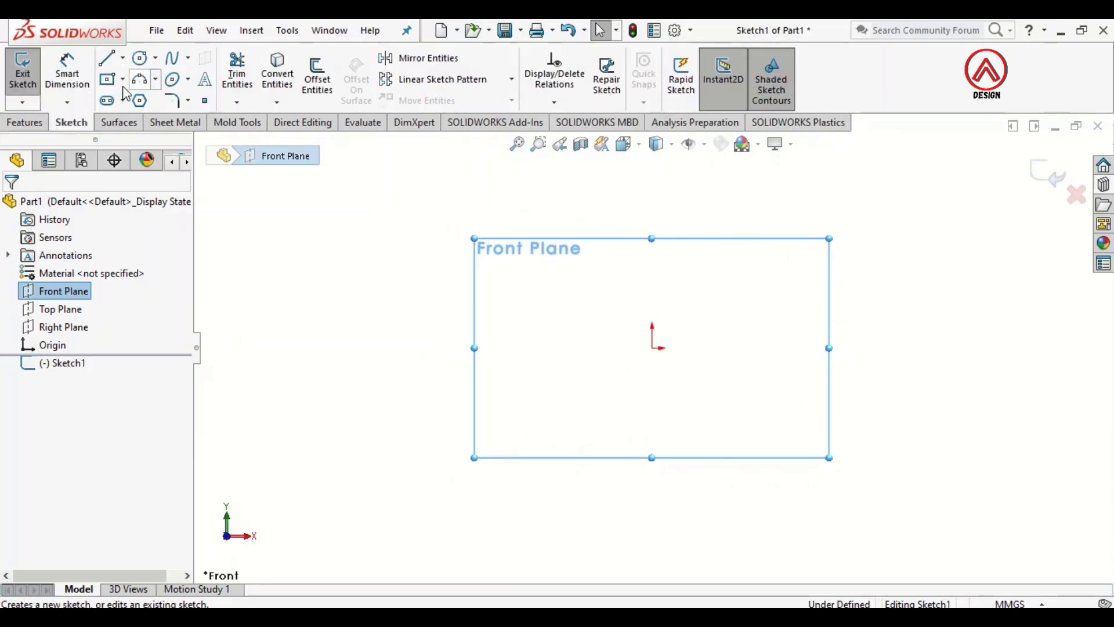
{"action": "left_click", "coordinate": [108, 80]}
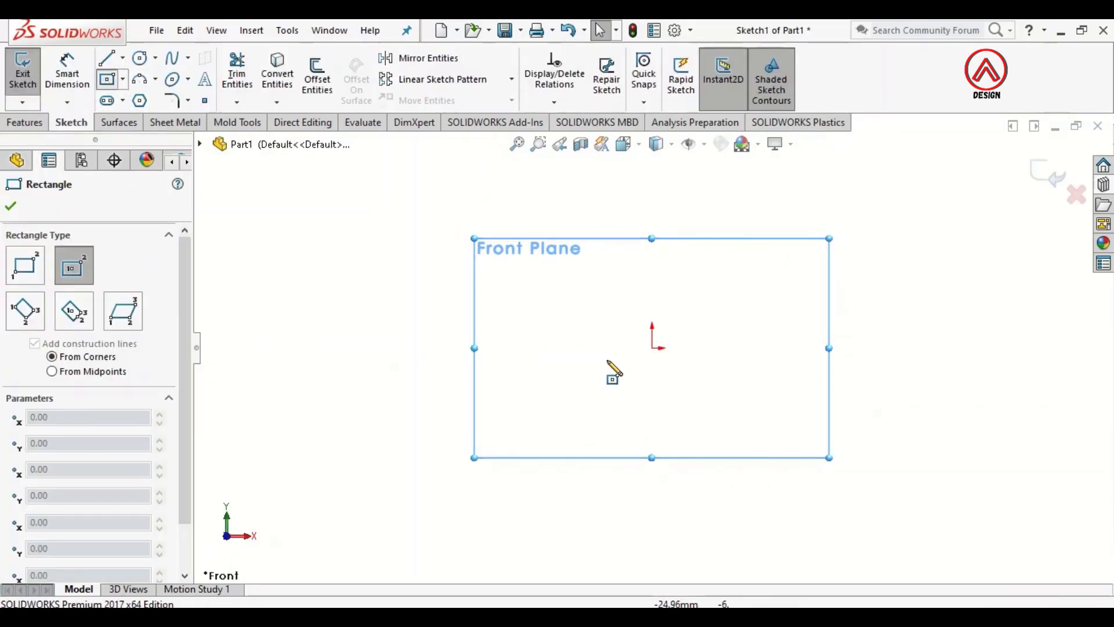
{"action": "left_click", "coordinate": [652, 348]}
{"action": "left_click", "coordinate": [733, 270]}
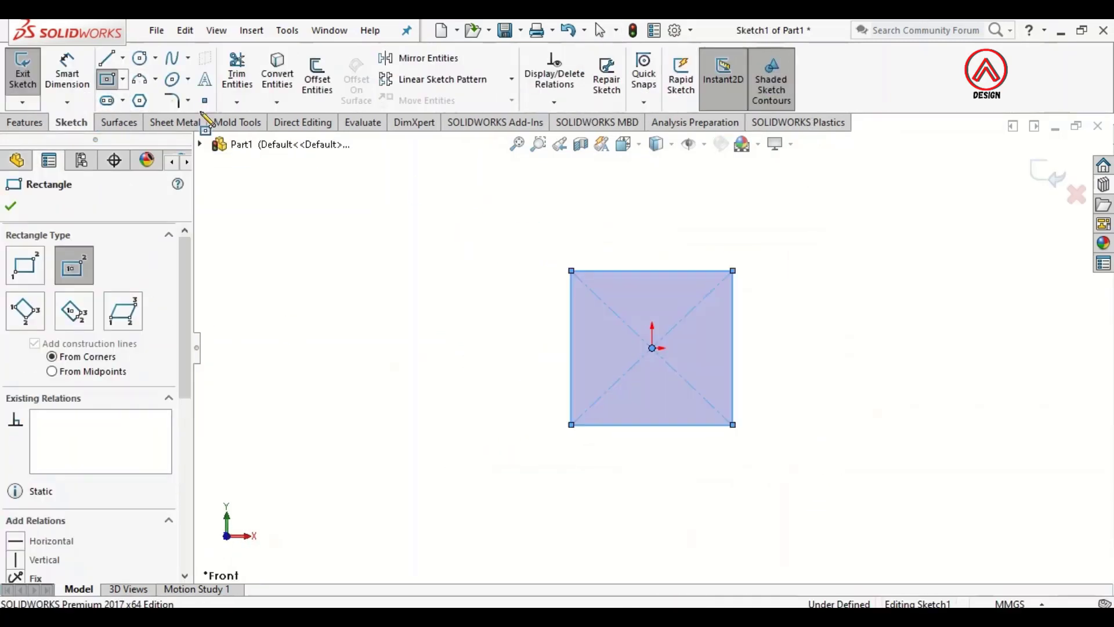
- Dimension the rectangle to 60 mm wide and 60 mm high
{"action": "left_click", "coordinate": [67, 66]}
{"action": "left_click", "coordinate": [658, 271]}
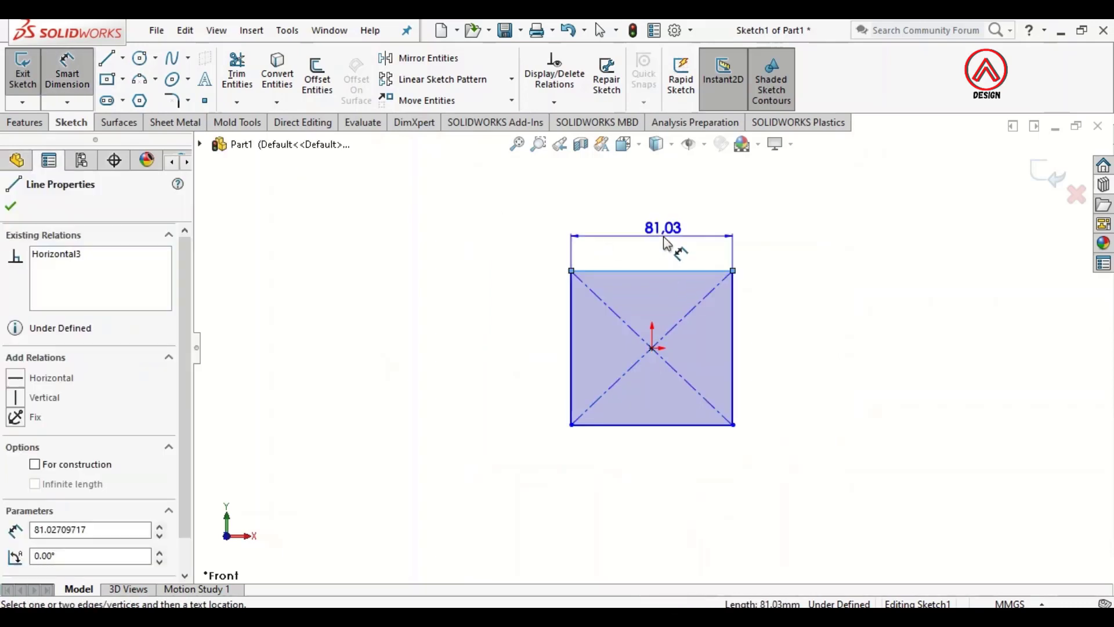
{"action": "left_click", "coordinate": [663, 236]}
{"action": "type", "text": "60"}
{"action": "key", "text": "Return"}
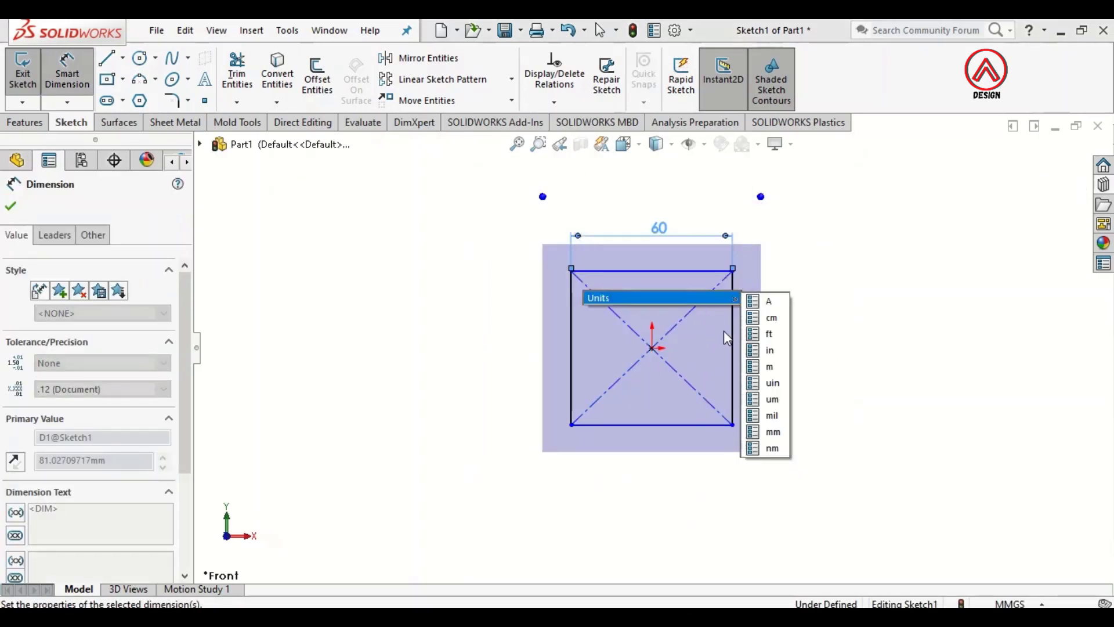
{"action": "left_click", "coordinate": [754, 337]}
{"action": "left_click", "coordinate": [788, 338]}
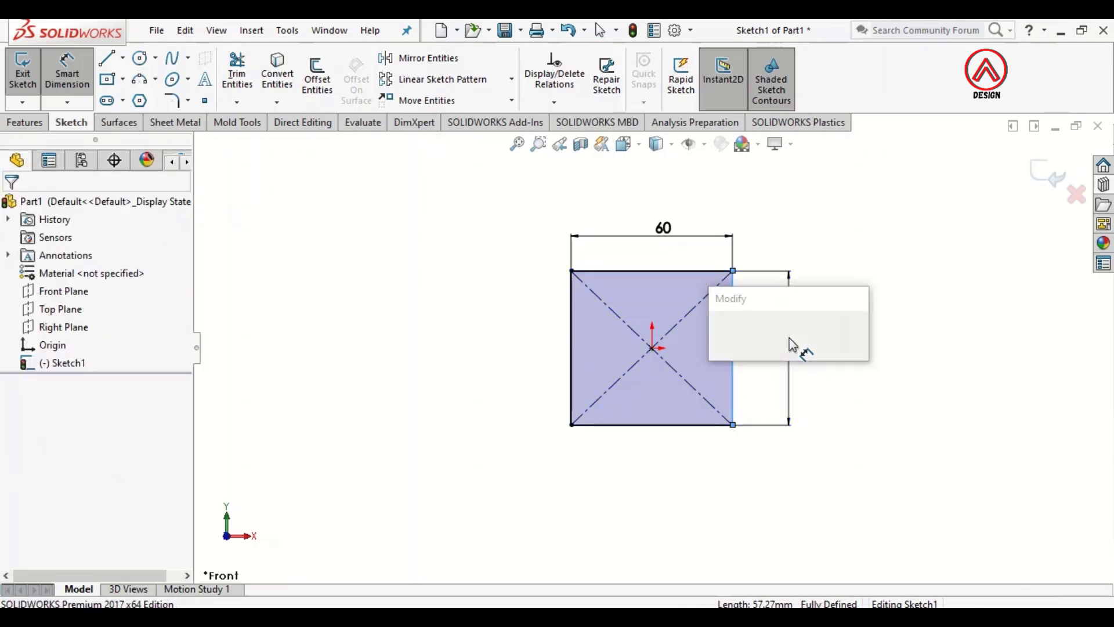
{"action": "type", "text": "60"}
{"action": "key", "text": "Return"}
{"action": "left_click", "coordinate": [745, 500]}
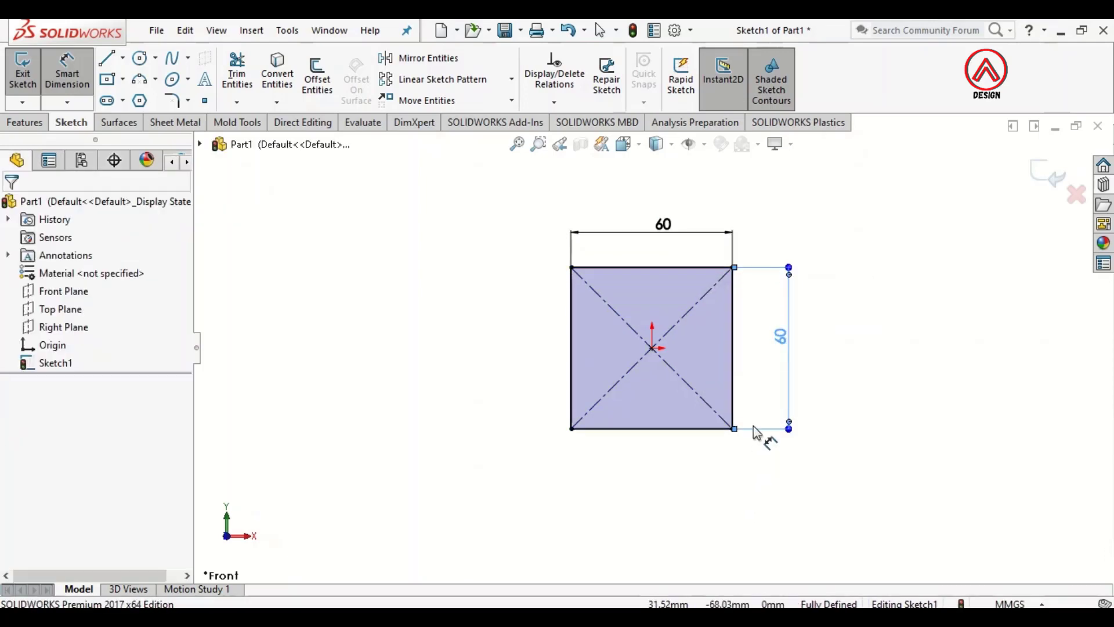
- Draw a three-point arc between the square's two upper corners, bowed inward with a radius of about 79.5 mm
{"action": "scroll", "coordinate": [754, 420], "scroll_direction": "down", "scroll_amount": 3}
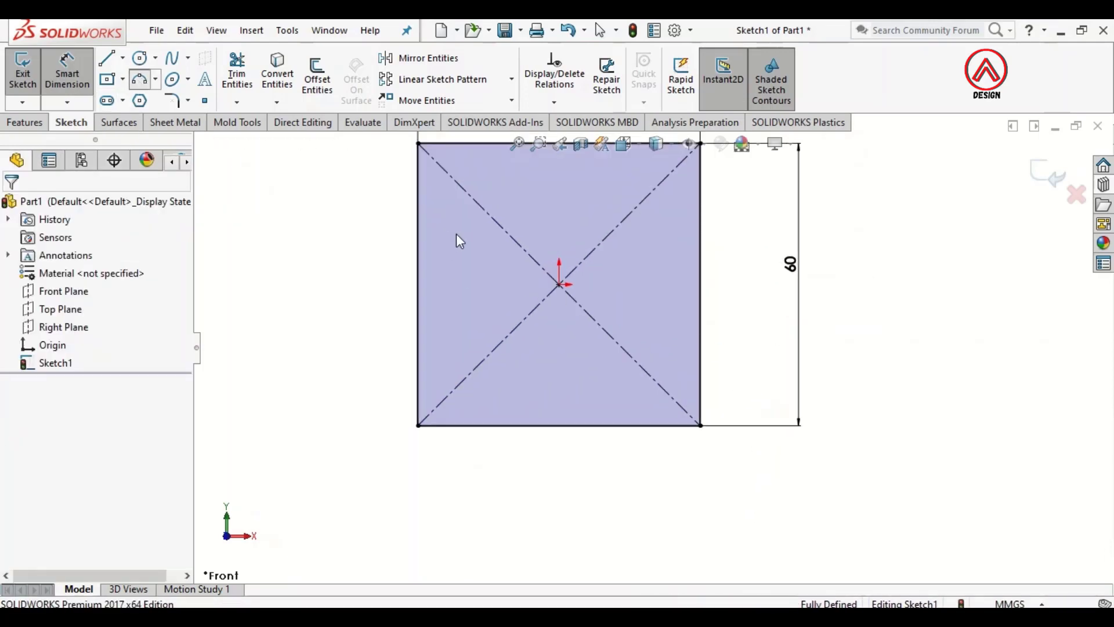
{"action": "scroll", "coordinate": [554, 218], "scroll_direction": "up", "scroll_amount": 4}
{"action": "scroll", "coordinate": [580, 232], "scroll_direction": "down", "scroll_amount": 3}
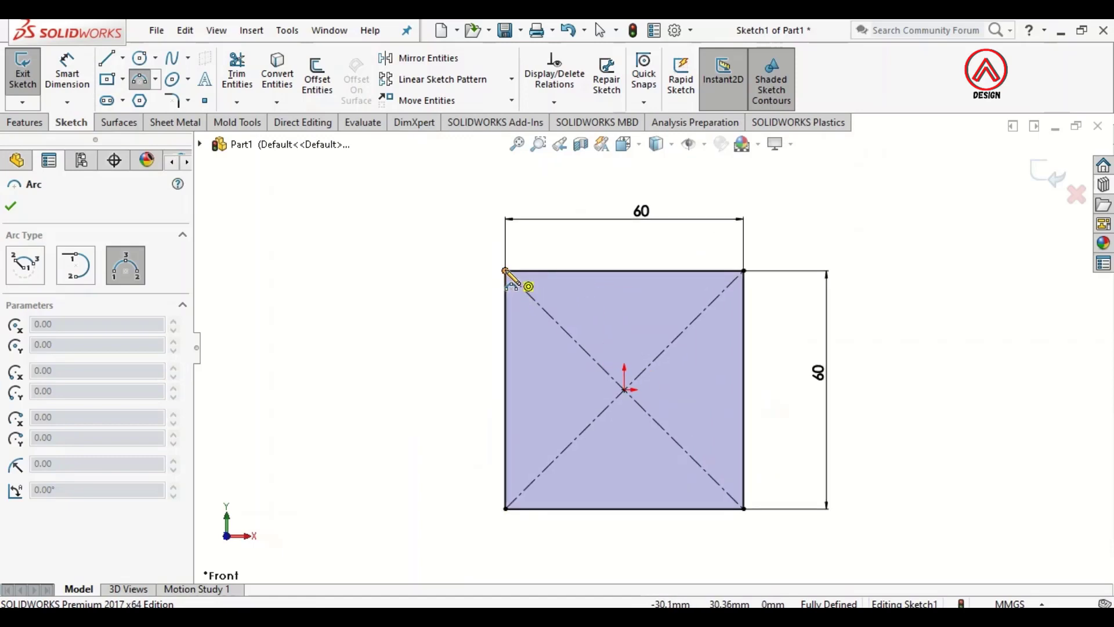
{"action": "left_click", "coordinate": [505, 271]}
{"action": "left_click", "coordinate": [744, 271]}
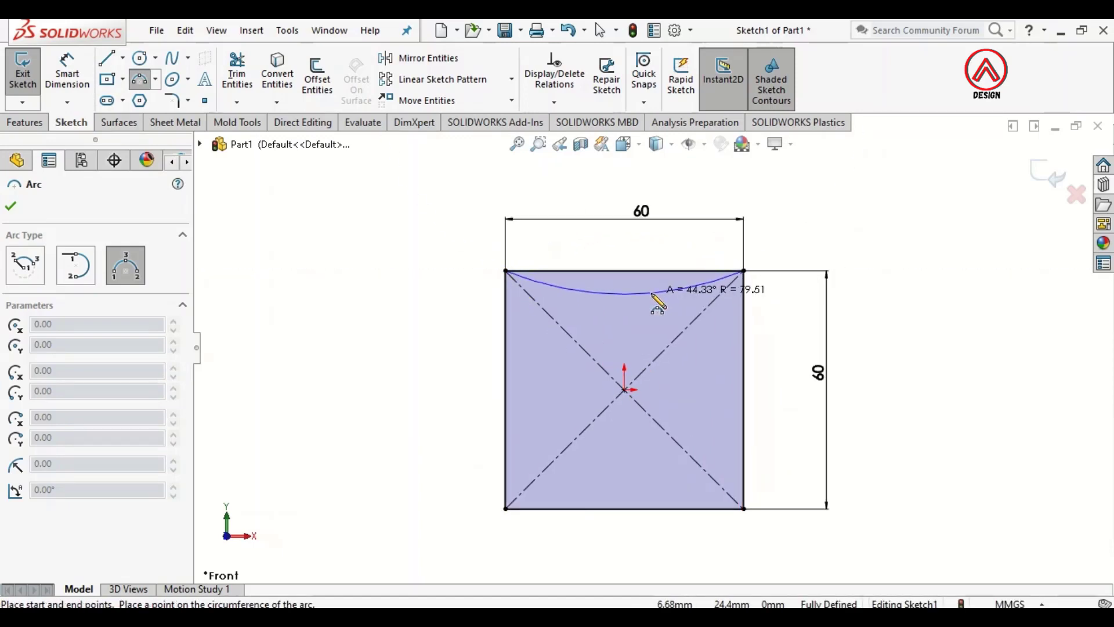
{"action": "left_click", "coordinate": [652, 295]}
- Set the radius of the inward-bowed arc to 80 mm
{"action": "left_click", "coordinate": [68, 68]}
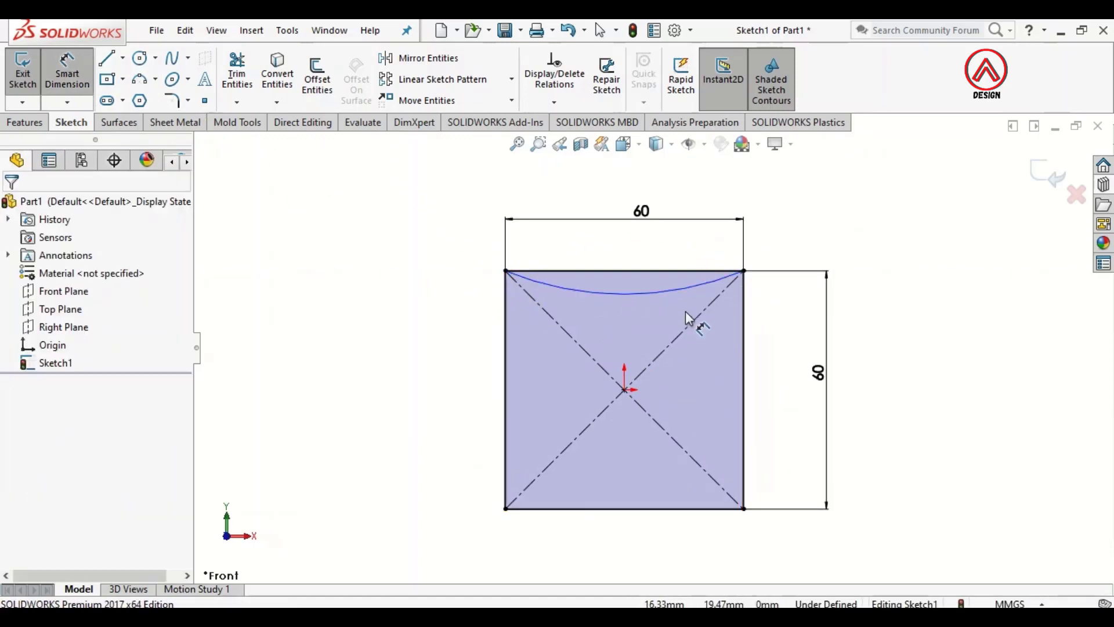
{"action": "left_click", "coordinate": [629, 293]}
{"action": "left_click", "coordinate": [633, 339]}
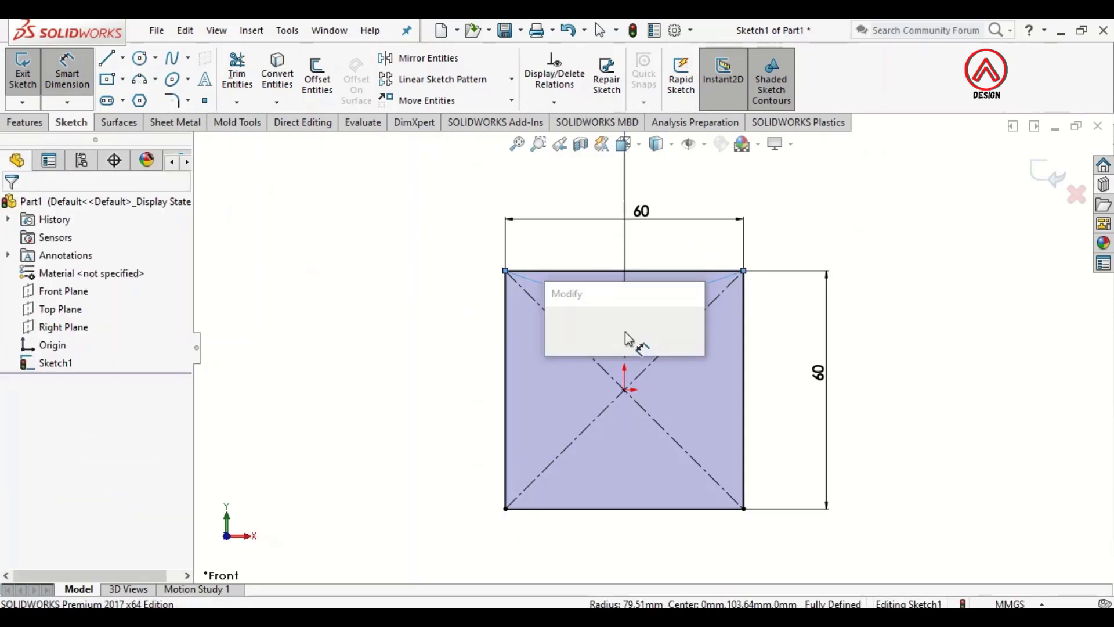
{"action": "type", "text": "80"}
{"action": "key", "text": "Return"}
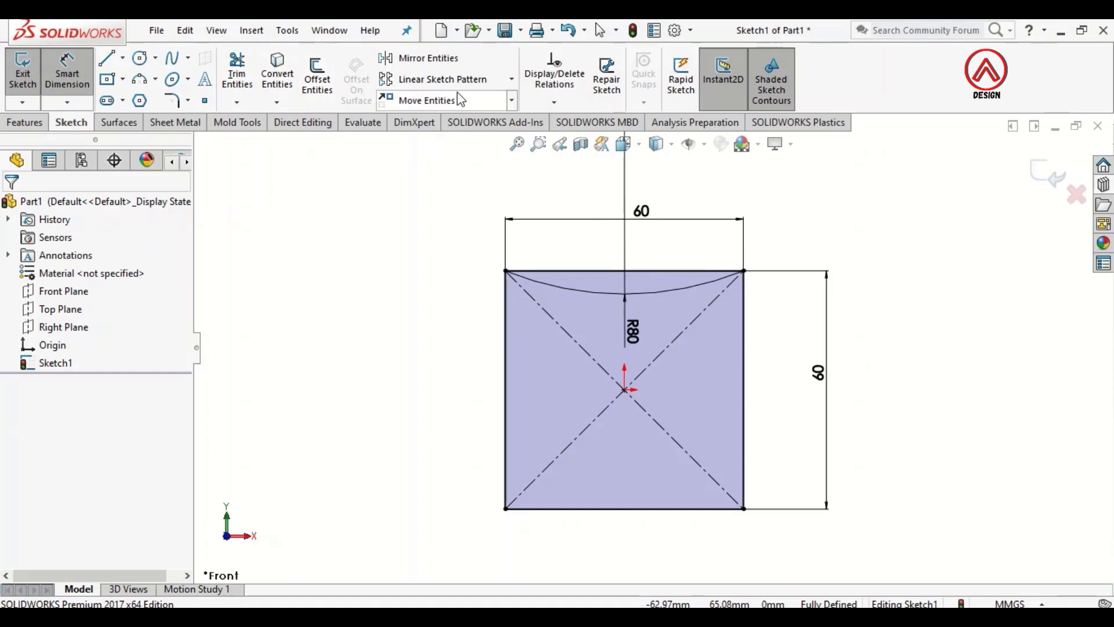
- Create a circular sketch pattern of the arc around the origin with 4 equally spaced instances over 360 degrees
{"action": "left_click", "coordinate": [511, 80]}
{"action": "left_click", "coordinate": [414, 119]}
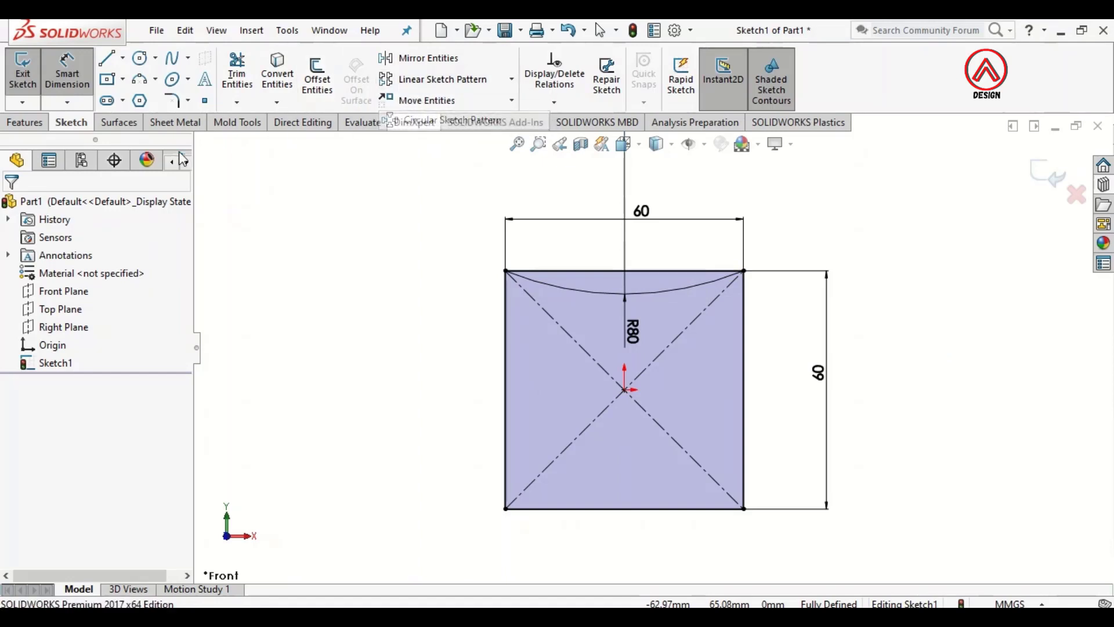
{"action": "left_click", "coordinate": [624, 389]}
{"action": "left_click", "coordinate": [67, 541]}
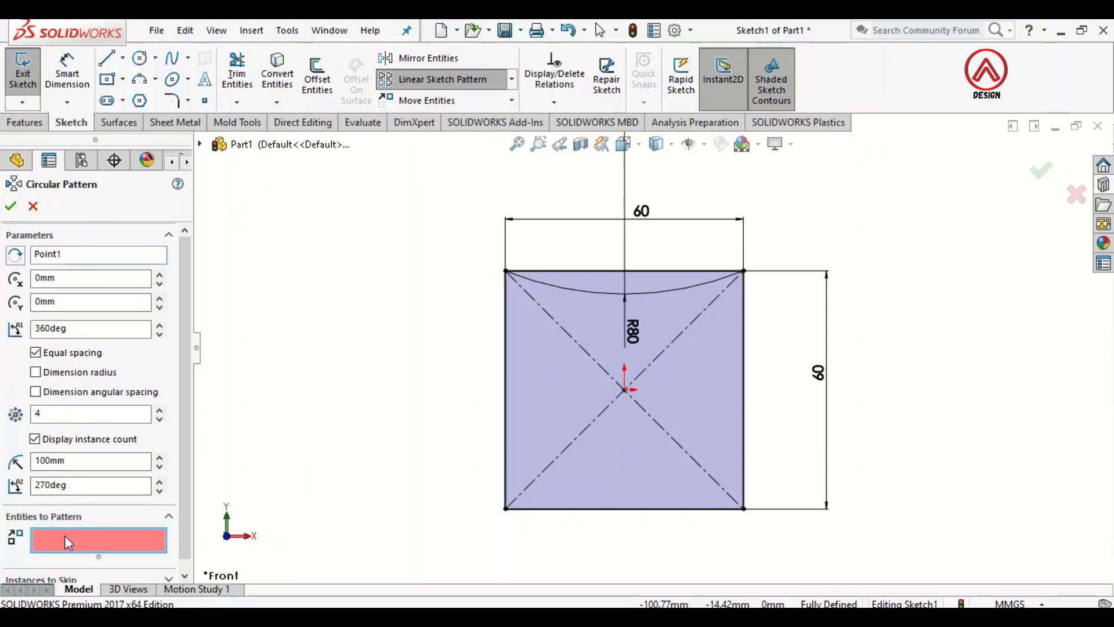
{"action": "left_click", "coordinate": [598, 296]}
{"action": "left_click", "coordinate": [11, 206]}
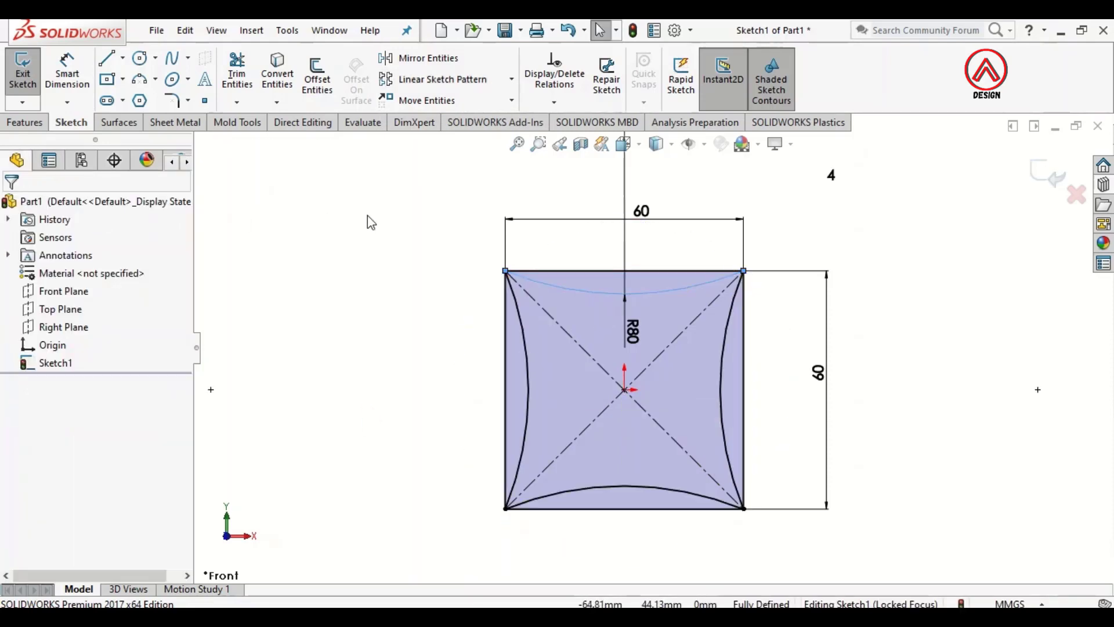
- Apply 6 mm sketch fillets to the four corners where neighbouring arcs meet
{"action": "left_click", "coordinate": [169, 102]}
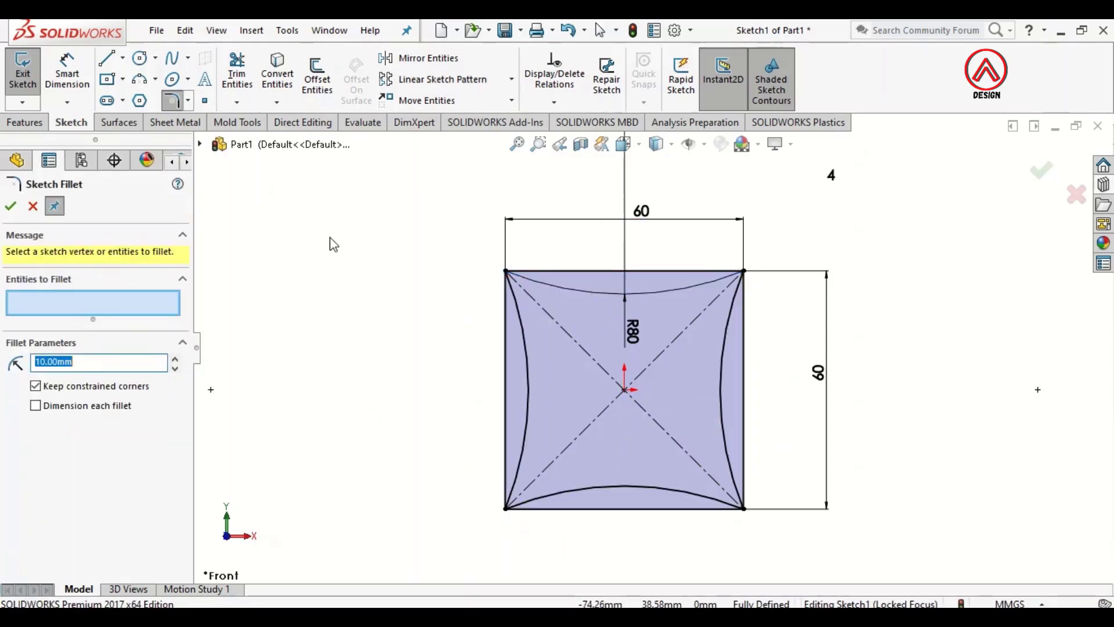
{"action": "type", "text": "6"}
{"action": "left_click", "coordinate": [561, 291]}
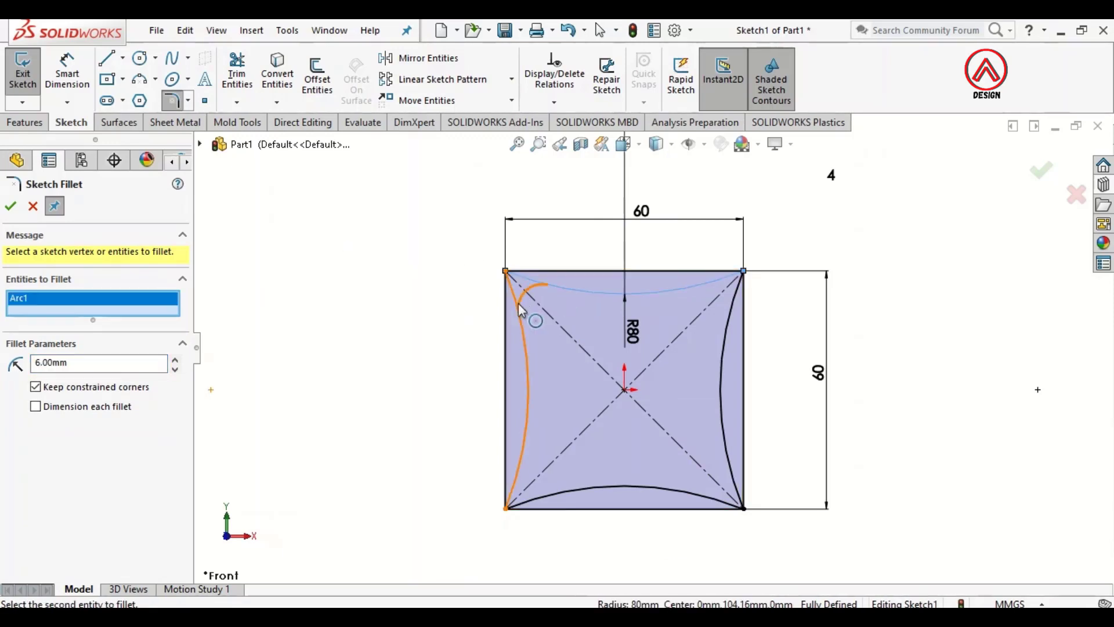
{"action": "left_click", "coordinate": [525, 418]}
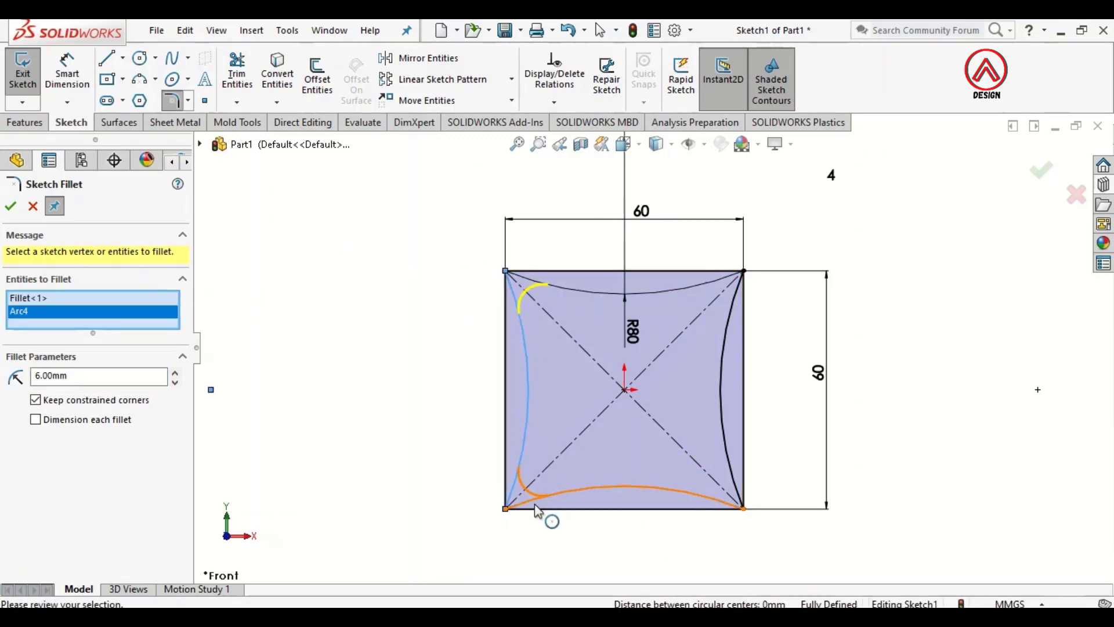
{"action": "left_click", "coordinate": [535, 503]}
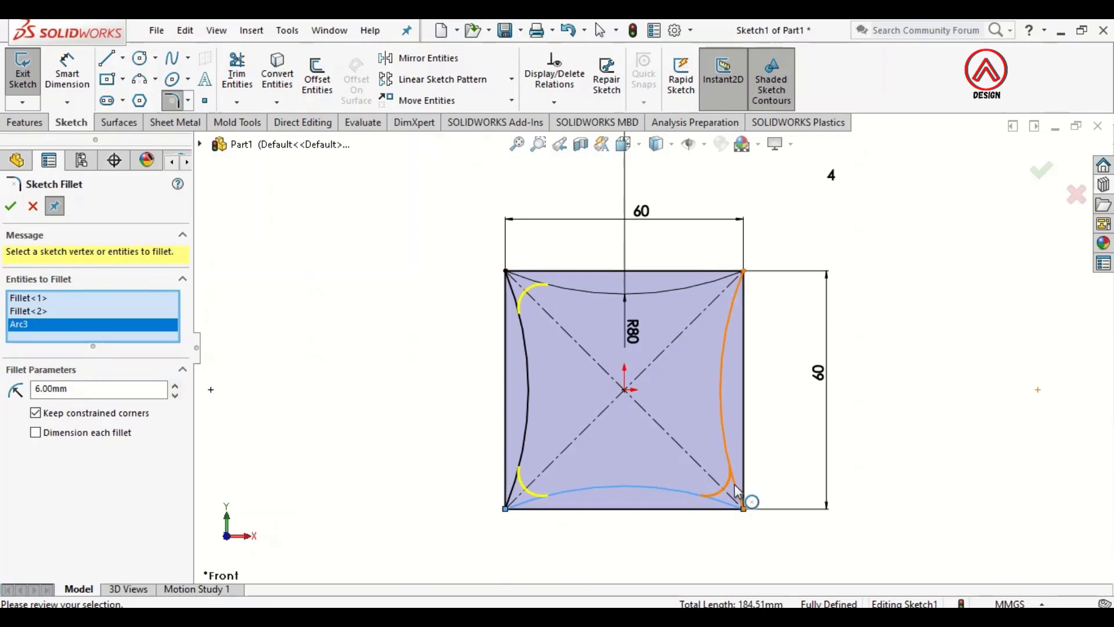
{"action": "left_click", "coordinate": [740, 494]}
{"action": "left_click", "coordinate": [730, 313]}
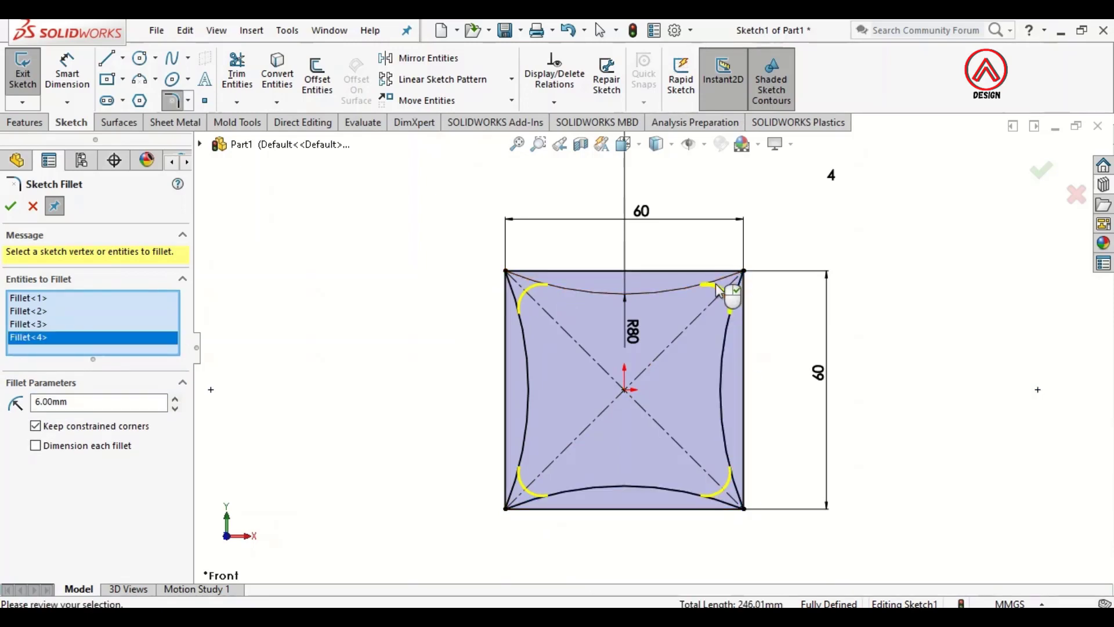
{"action": "left_click", "coordinate": [17, 208]}
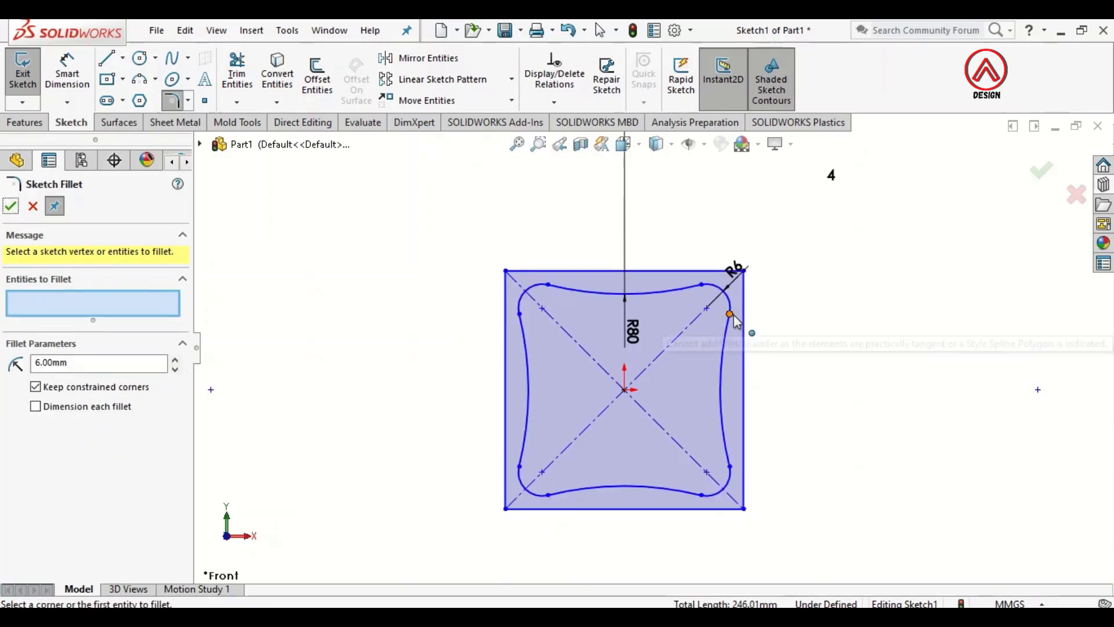
- Dimension the outer square's top and right sides again, keeping 60 mm for both
{"action": "left_click", "coordinate": [67, 78]}
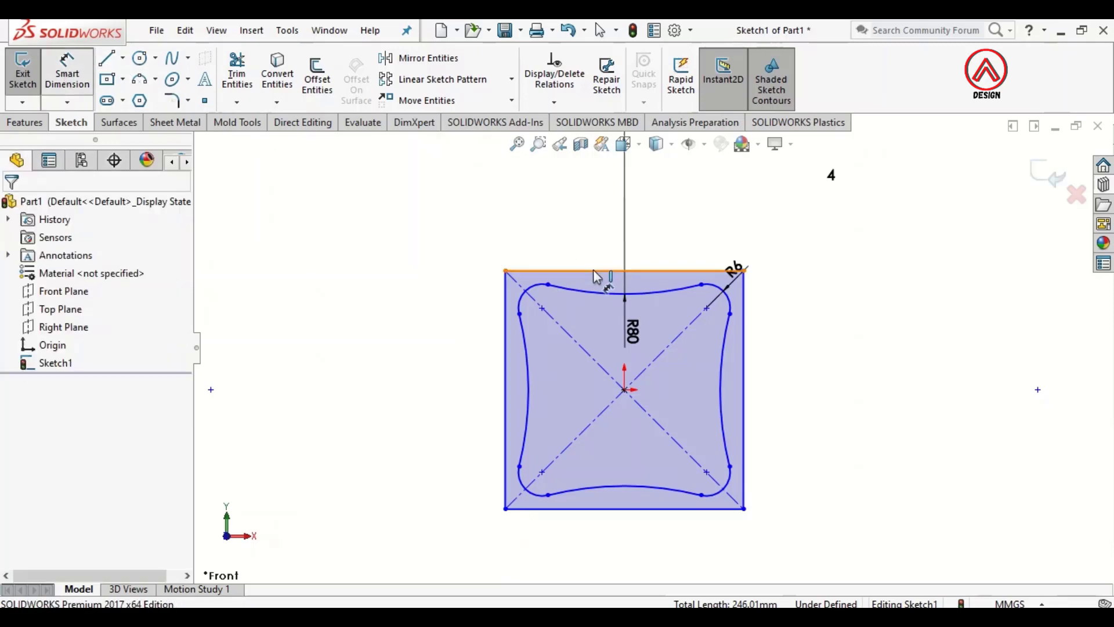
{"action": "left_click", "coordinate": [606, 271]}
{"action": "left_click", "coordinate": [608, 245]}
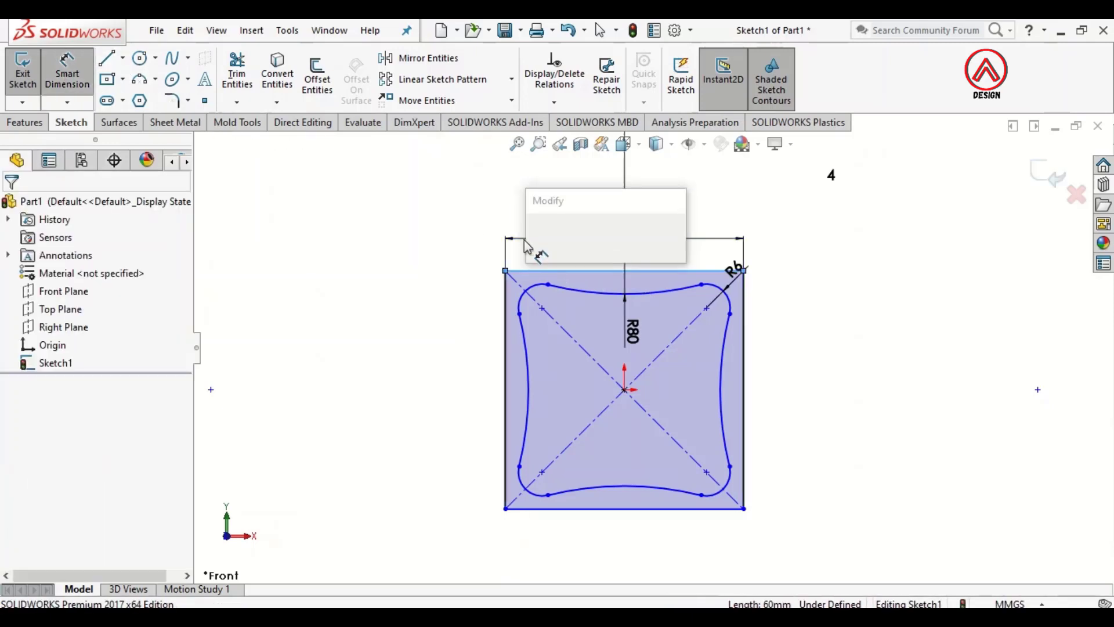
{"action": "left_click", "coordinate": [535, 231]}
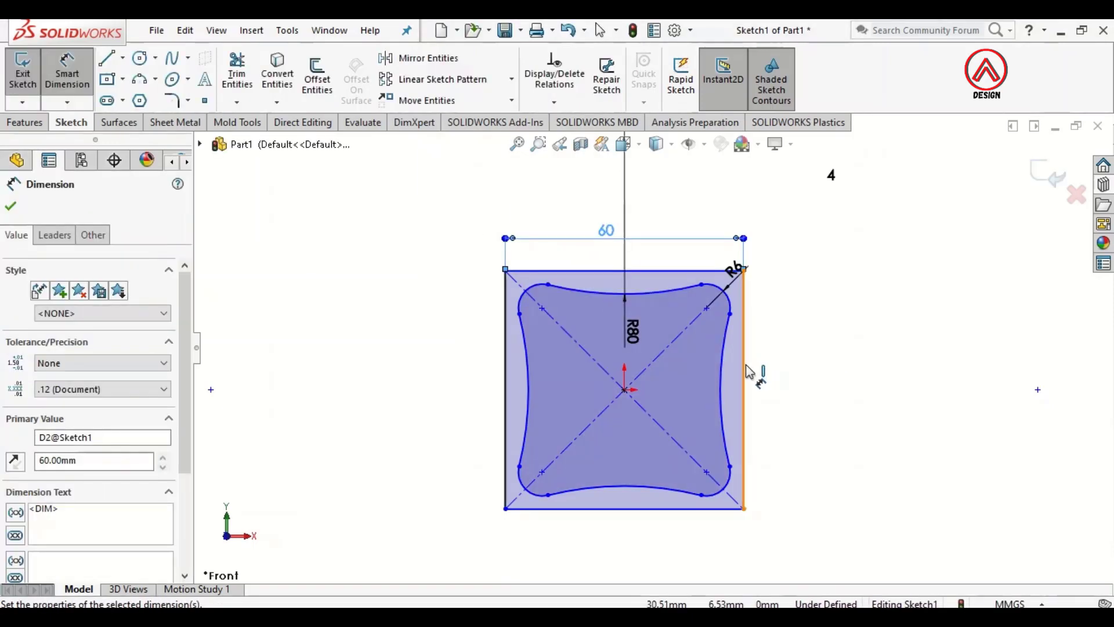
{"action": "left_click", "coordinate": [815, 395]}
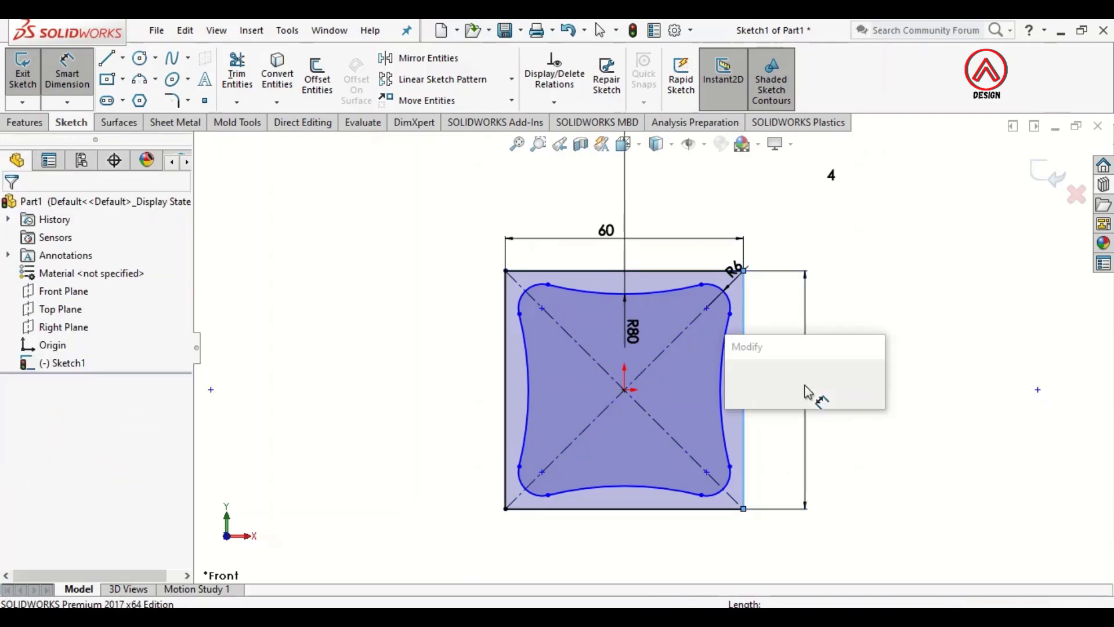
{"action": "left_click", "coordinate": [742, 387]}
{"action": "key", "text": "Escape"}
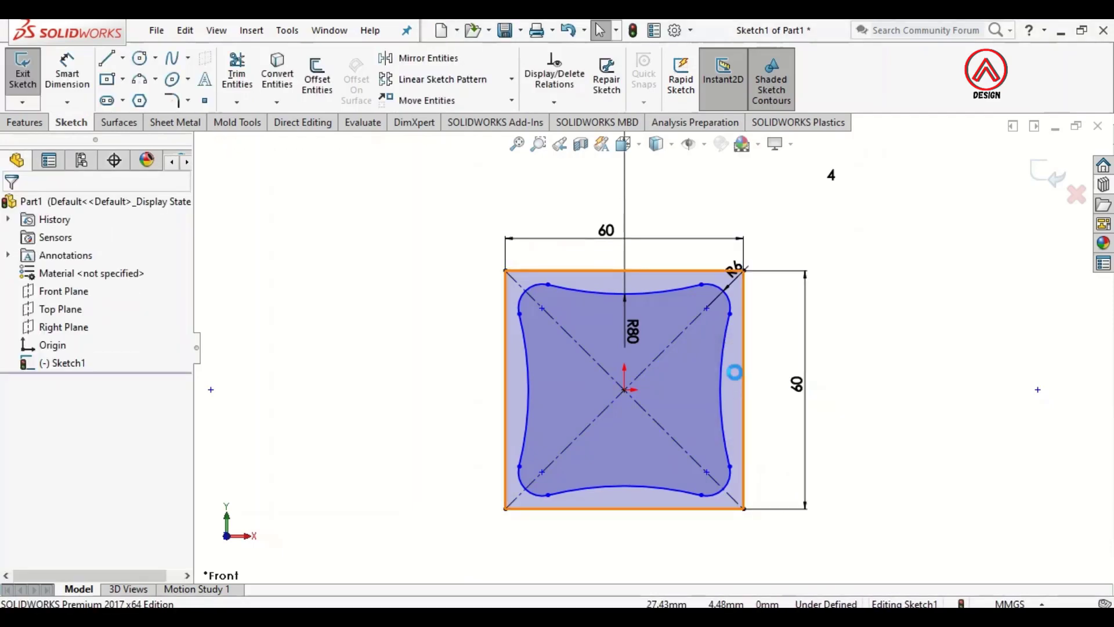
- Convert the four sides of the outer square to construction geometry
{"action": "left_click", "coordinate": [734, 373]}
{"action": "left_click", "coordinate": [807, 324]}
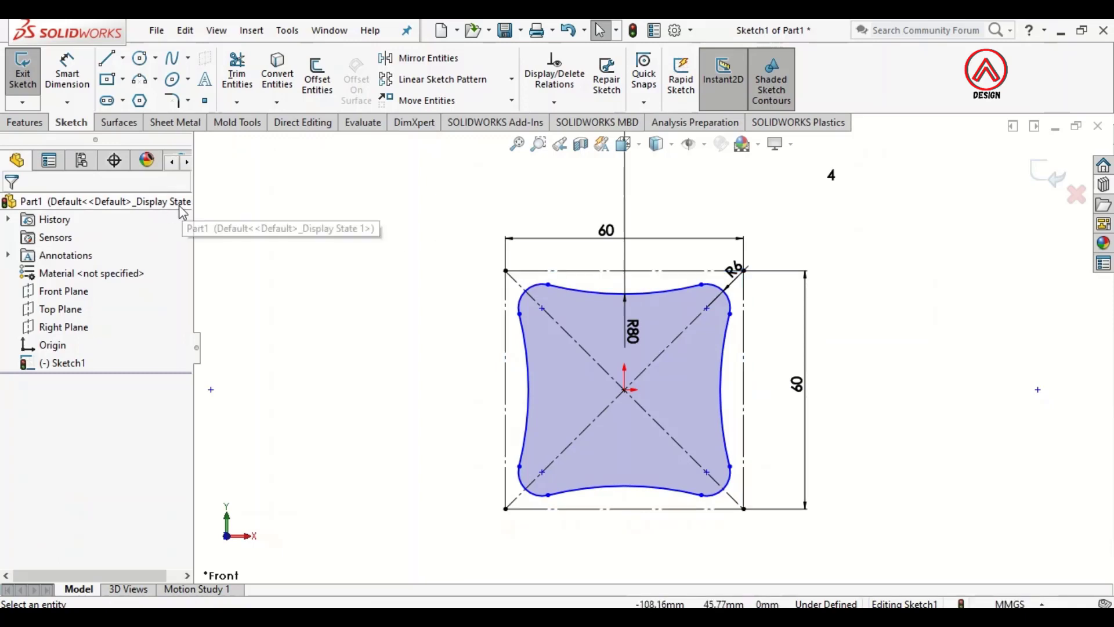
- Extrude the filleted arc profile as a boss with the Mid Plane end condition and a 495 mm depth
{"action": "left_click", "coordinate": [29, 123]}
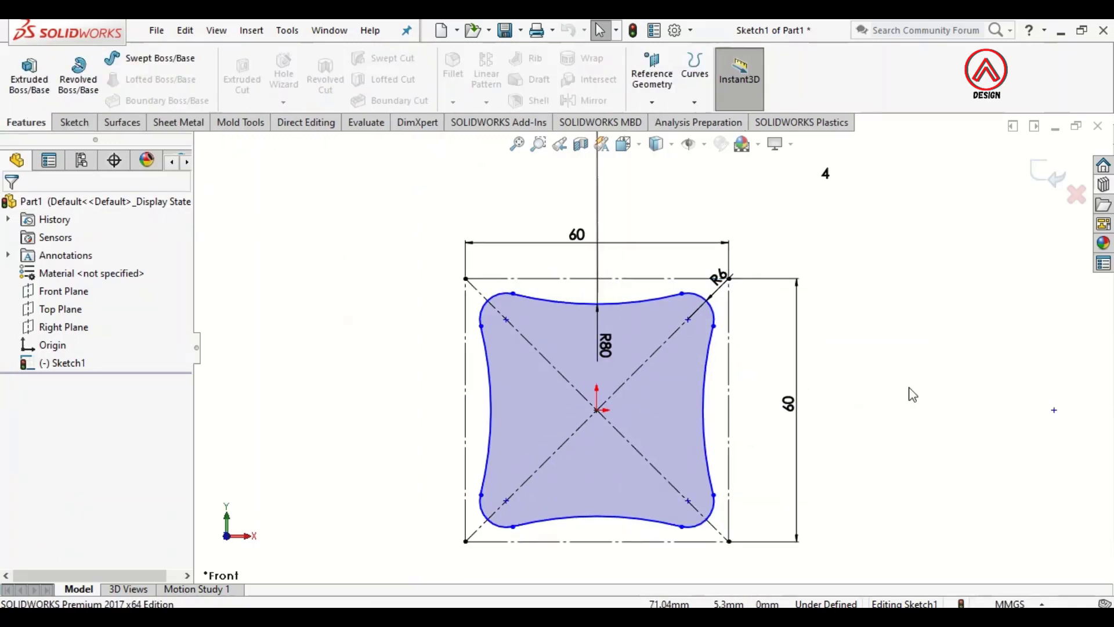
{"action": "left_click", "coordinate": [29, 76]}
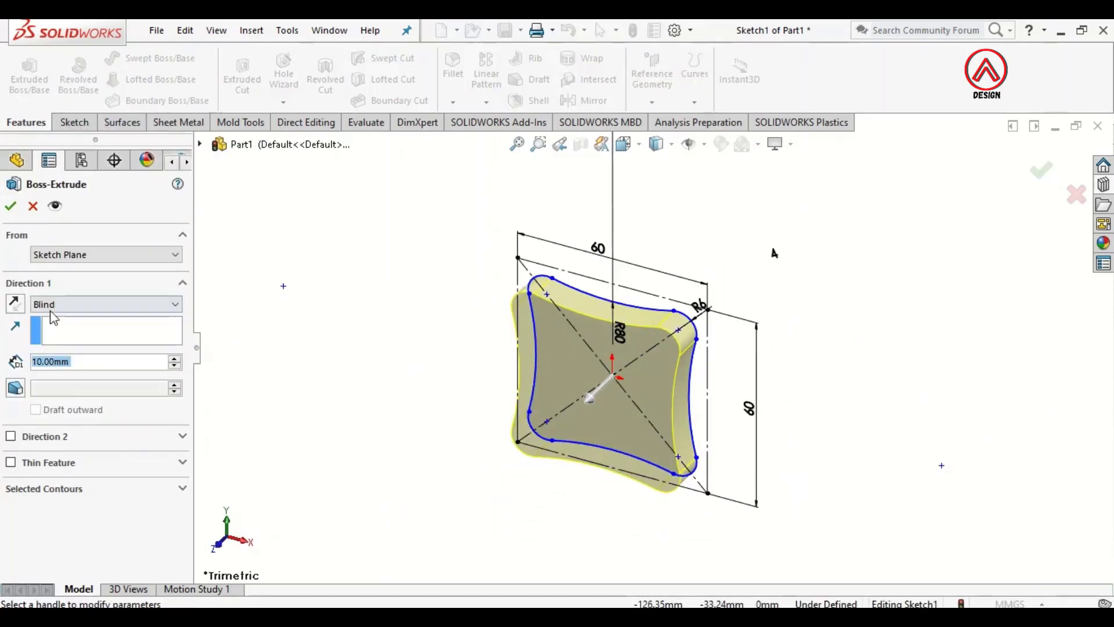
{"action": "left_click", "coordinate": [105, 304]}
{"action": "left_click", "coordinate": [60, 371]}
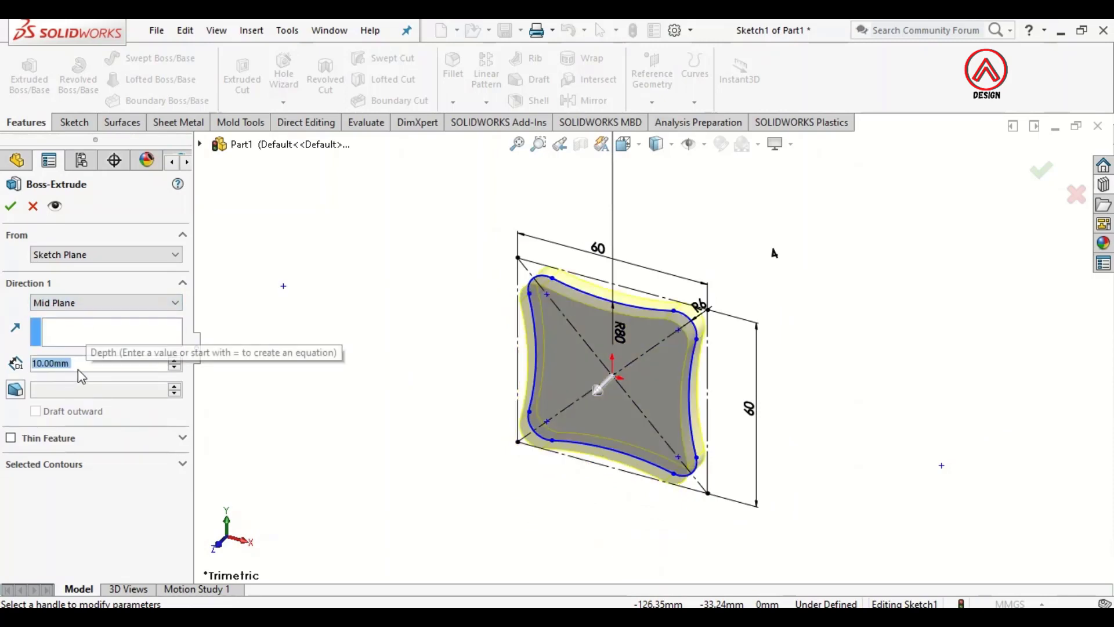
{"action": "type", "text": "495"}
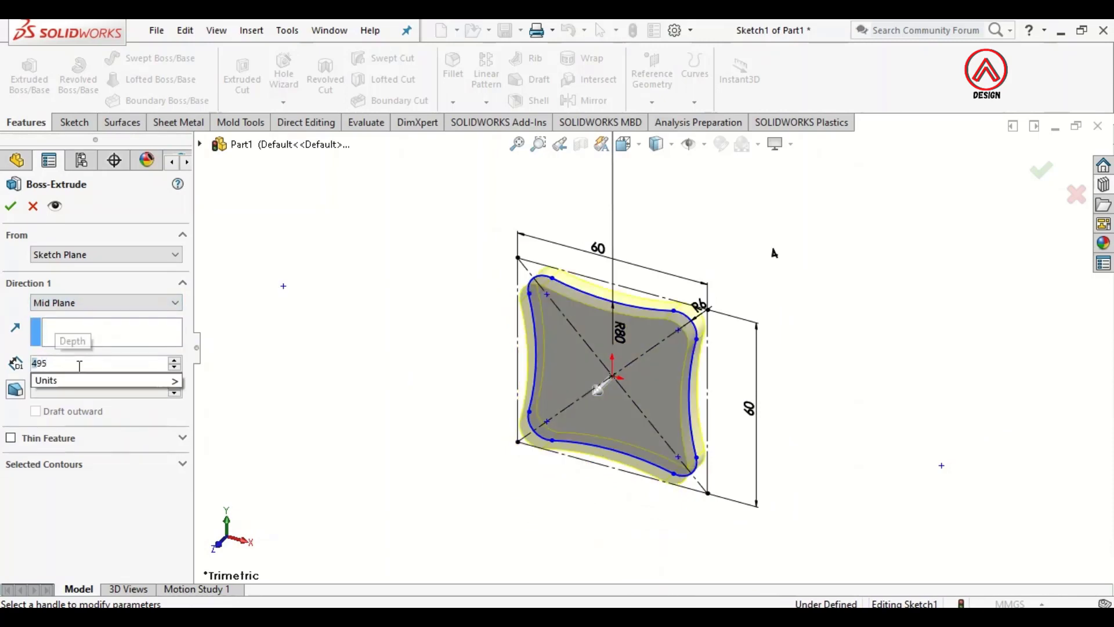
{"action": "key", "text": "Return"}
{"action": "left_click", "coordinate": [12, 206]}
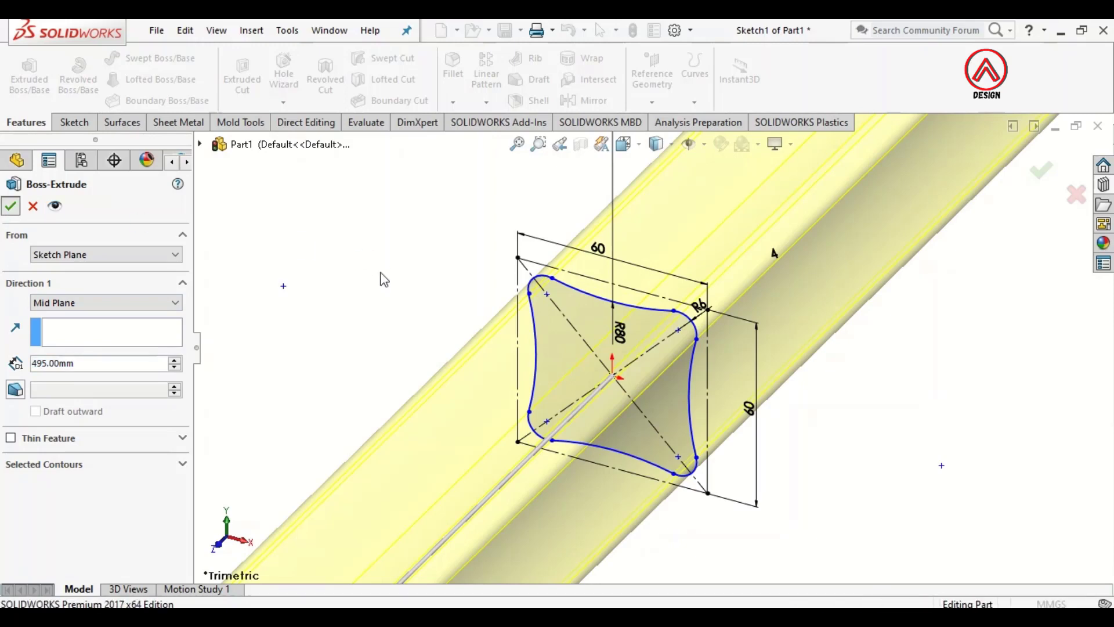
- Start a sketch on the Top Plane and draw a hexagon centred on the origin, about 20 mm across its inscribed circle
{"action": "left_click", "coordinate": [623, 144]}
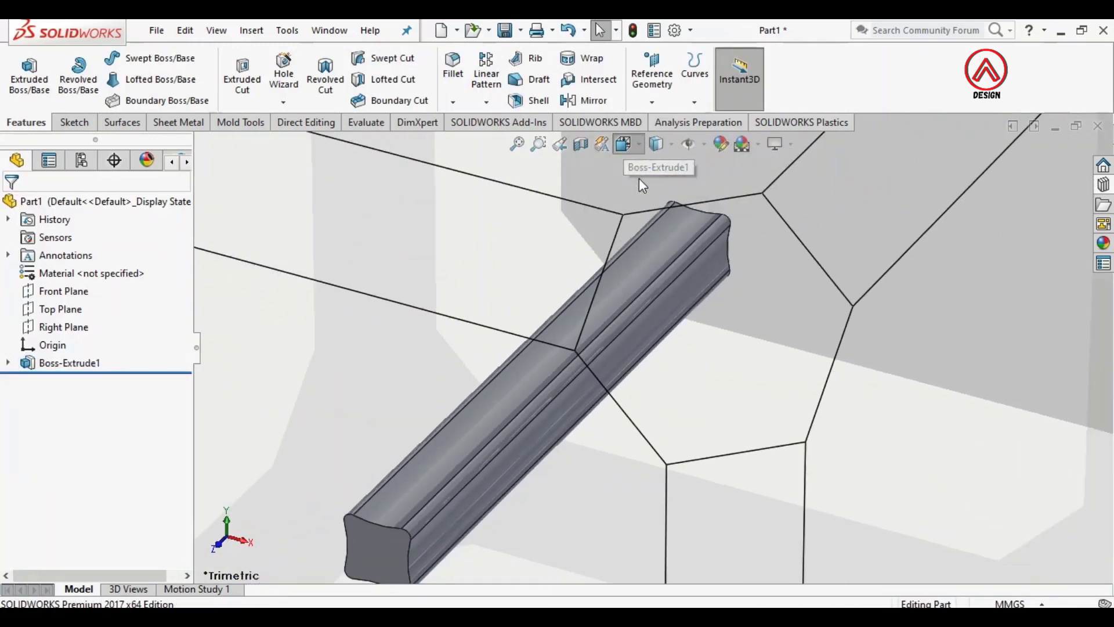
{"action": "left_click", "coordinate": [716, 186]}
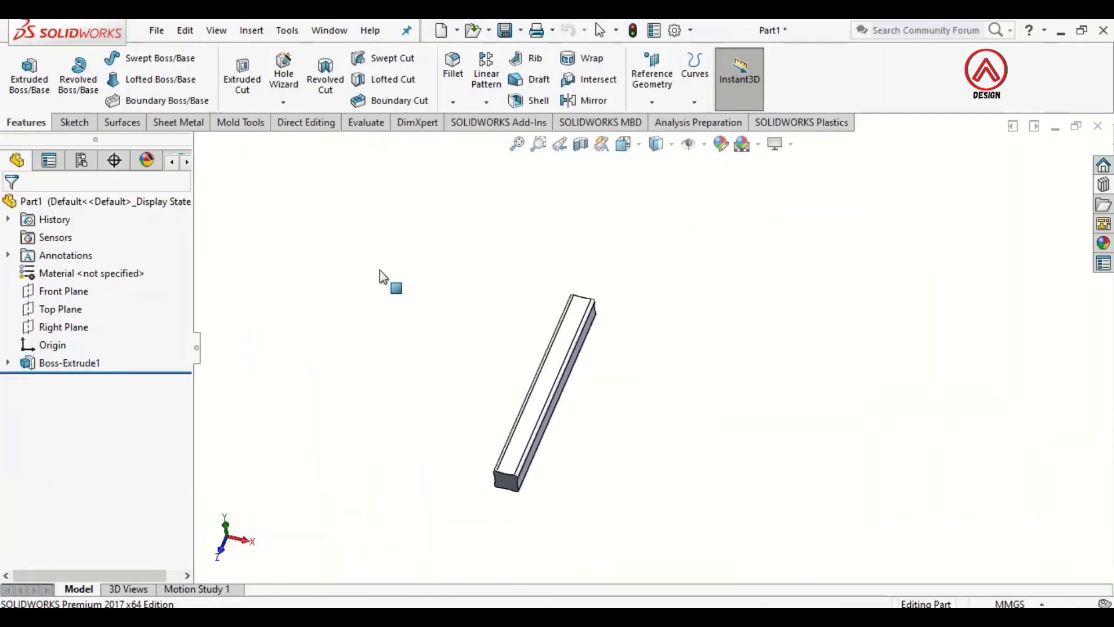
{"action": "left_click", "coordinate": [59, 310]}
{"action": "left_click", "coordinate": [67, 289]}
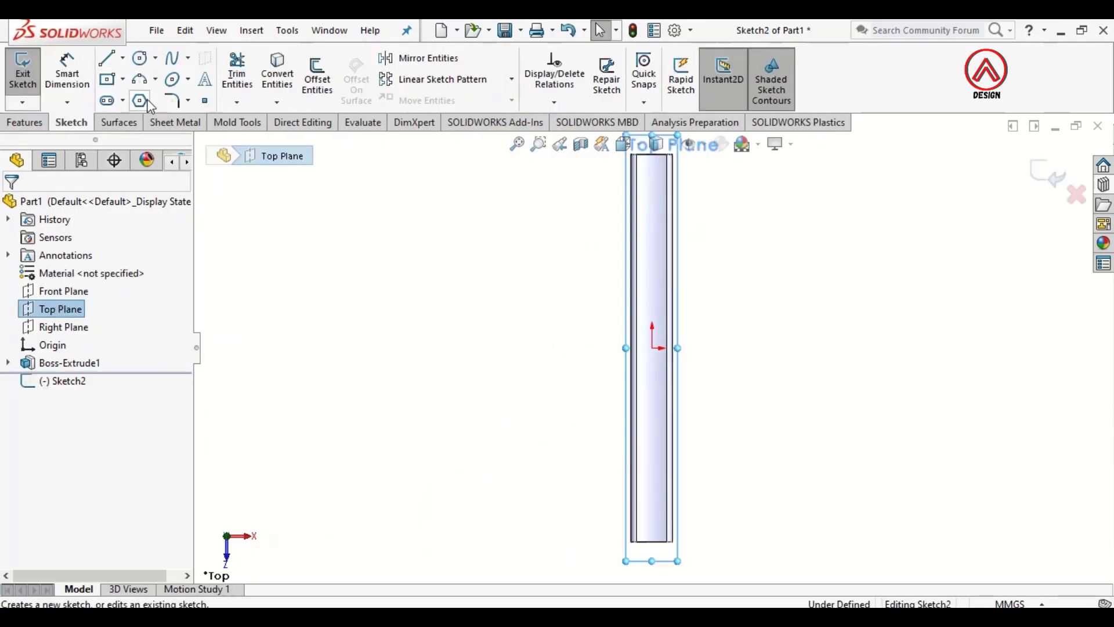
{"action": "left_click", "coordinate": [139, 102]}
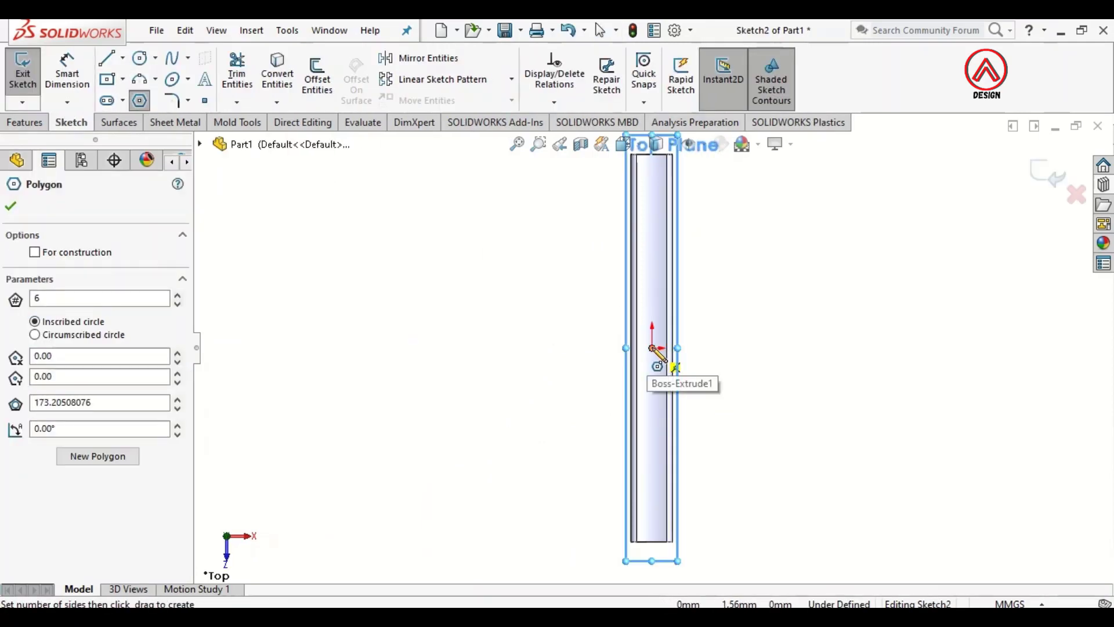
{"action": "scroll", "coordinate": [652, 348], "scroll_direction": "down", "scroll_amount": 5}
{"action": "left_click_drag", "start_coordinate": [652, 348], "coordinate": [661, 348]}
- Dimension the hexagon's inscribed construction circle to a 25 mm diameter
{"action": "left_click", "coordinate": [68, 73]}
{"action": "scroll", "coordinate": [632, 348], "scroll_direction": "down", "scroll_amount": 4}
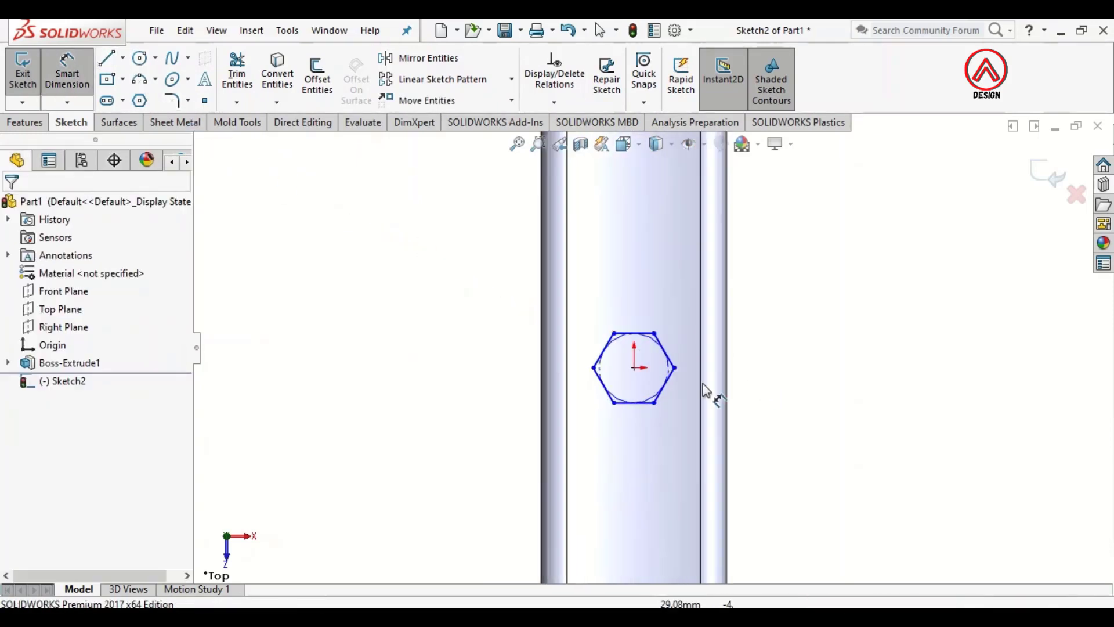
{"action": "left_click", "coordinate": [561, 287]}
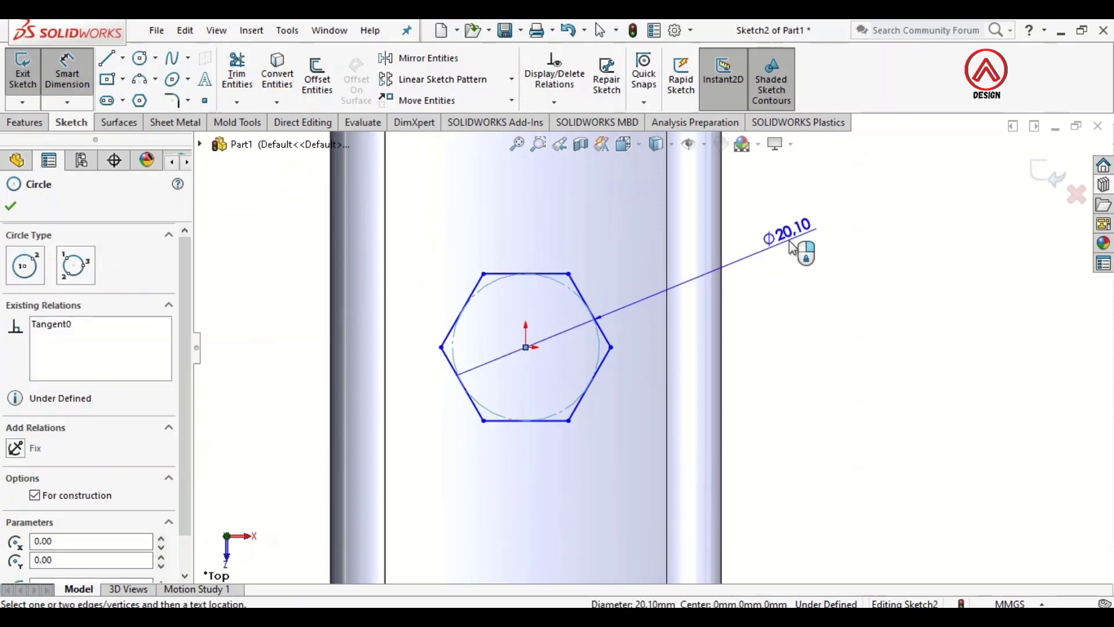
{"action": "left_click", "coordinate": [792, 247]}
{"action": "type", "text": "25"}
{"action": "key", "text": "Return"}
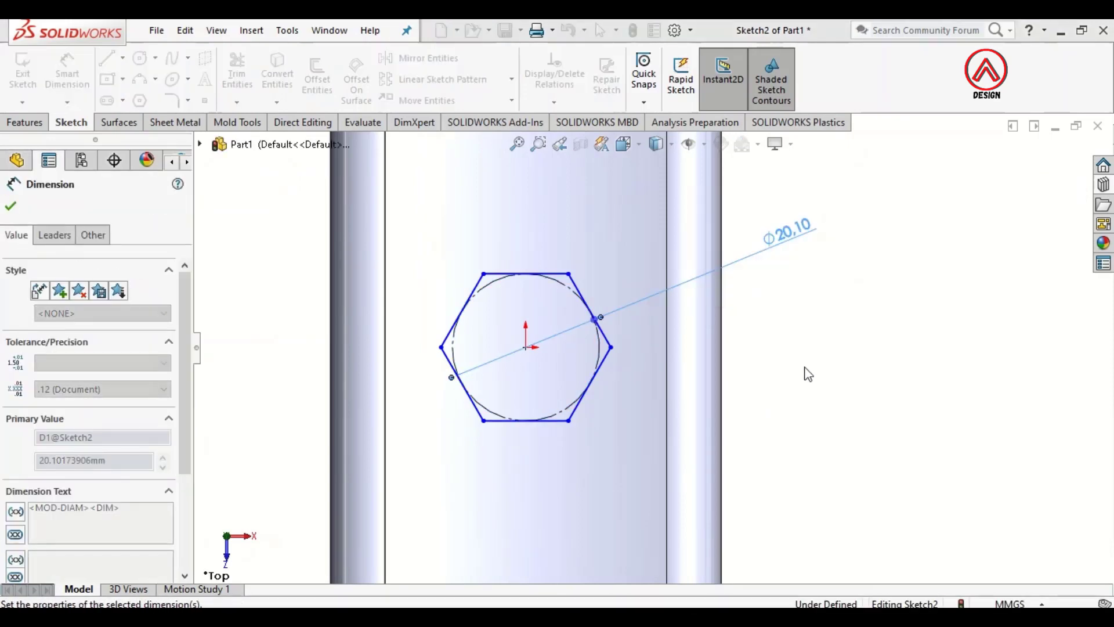
- Add a Horizontal relation to the upper side of the hexagon
{"action": "key", "text": "Escape"}
{"action": "left_click", "coordinate": [568, 256]}
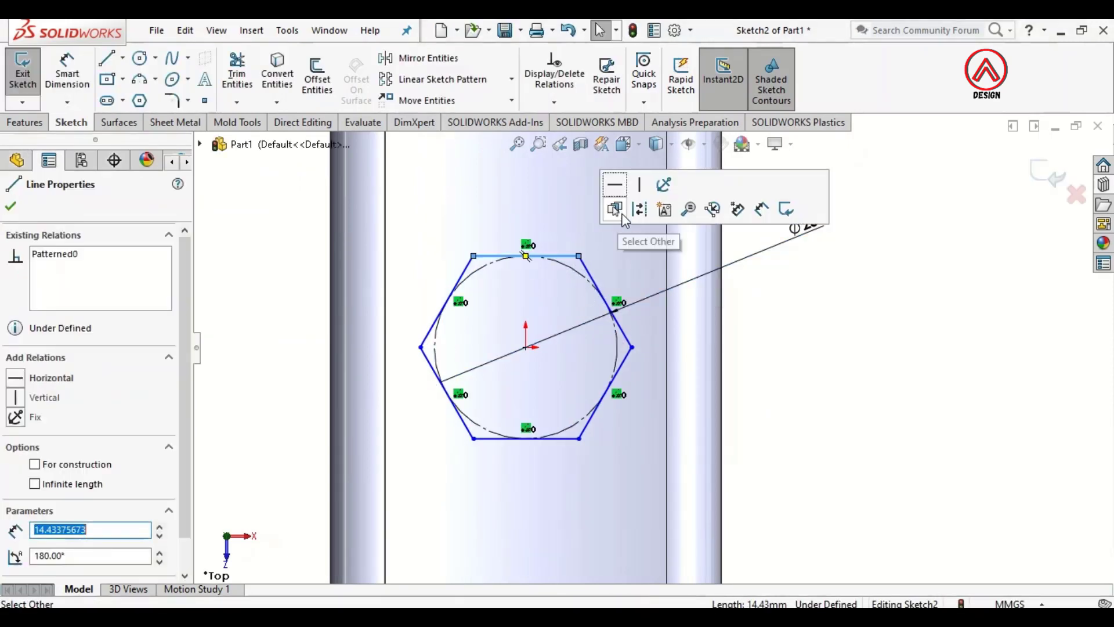
{"action": "left_click", "coordinate": [615, 184]}
{"action": "left_click", "coordinate": [859, 332]}
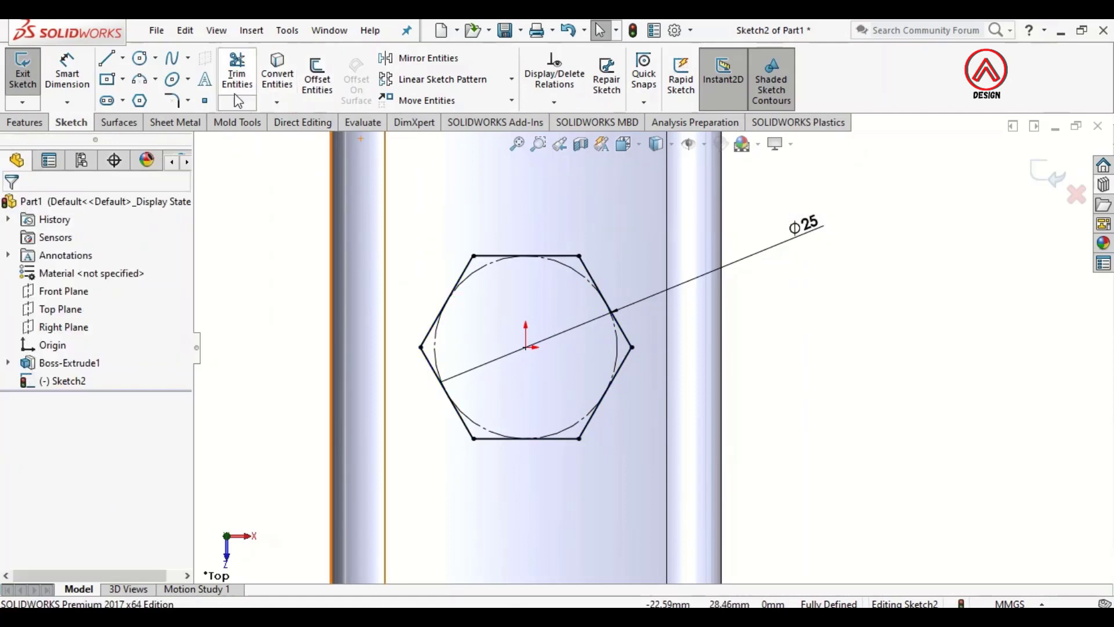
- Apply 3 mm sketch fillets to all six corners of the hexagon
{"action": "left_click", "coordinate": [172, 101]}
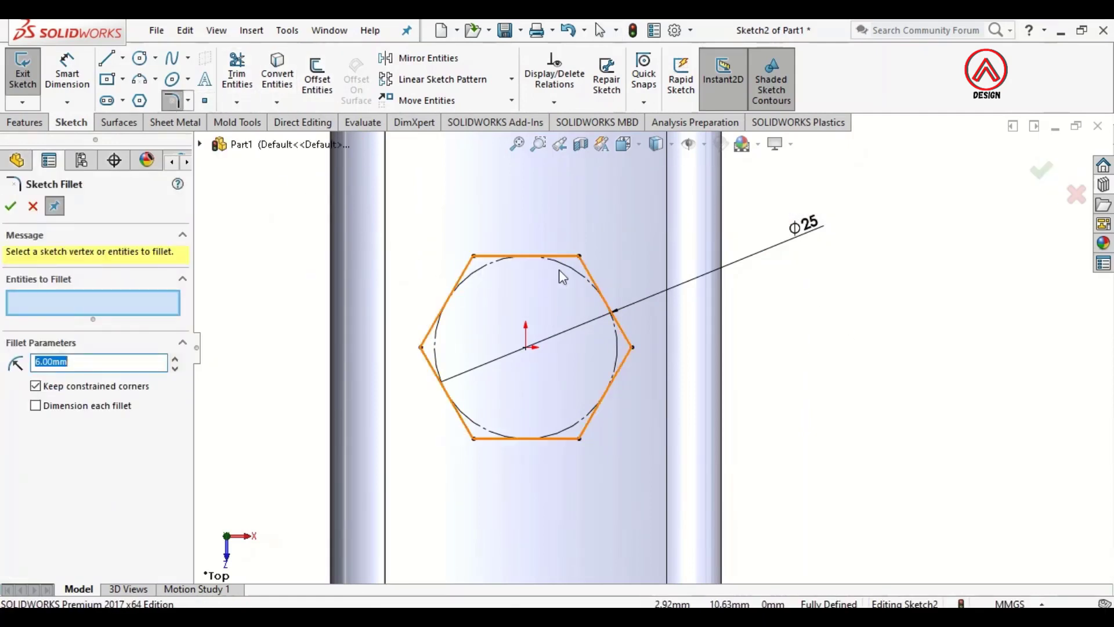
{"action": "type", "text": "2"}
{"action": "left_click", "coordinate": [578, 255]}
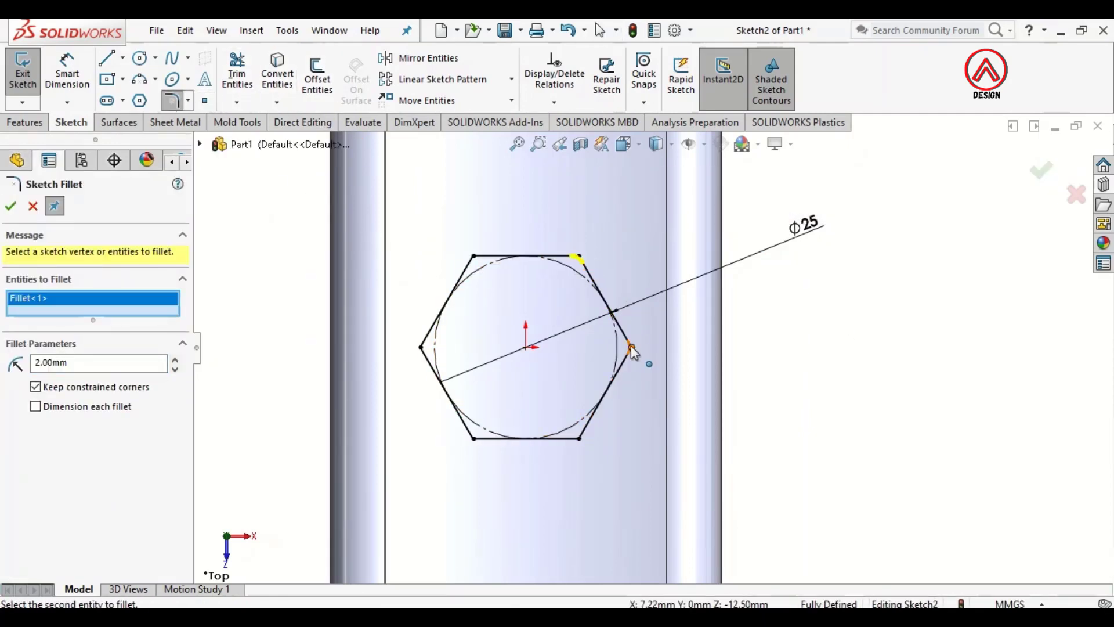
{"action": "left_click", "coordinate": [631, 347]}
{"action": "left_click", "coordinate": [474, 438]}
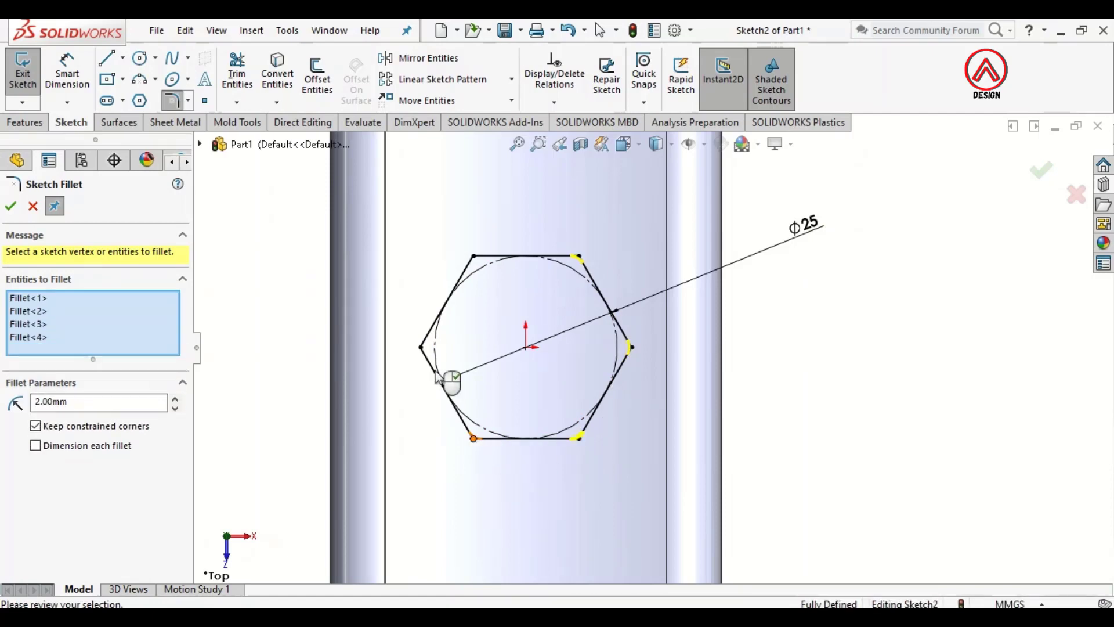
{"action": "left_click", "coordinate": [420, 347]}
{"action": "left_click", "coordinate": [474, 257]}
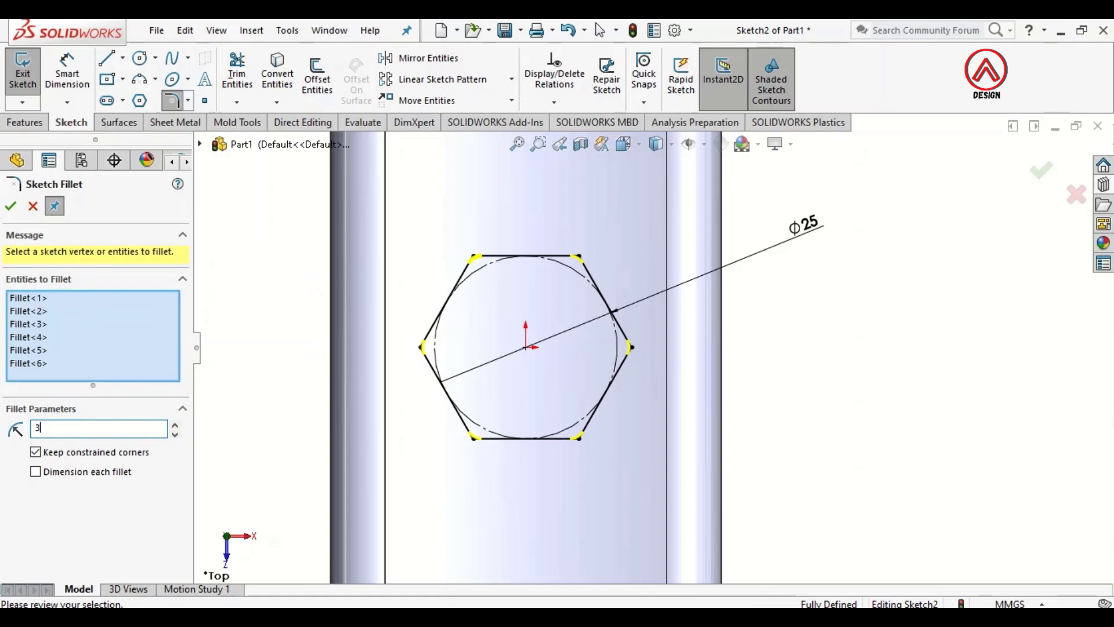
{"action": "left_click", "coordinate": [11, 206]}
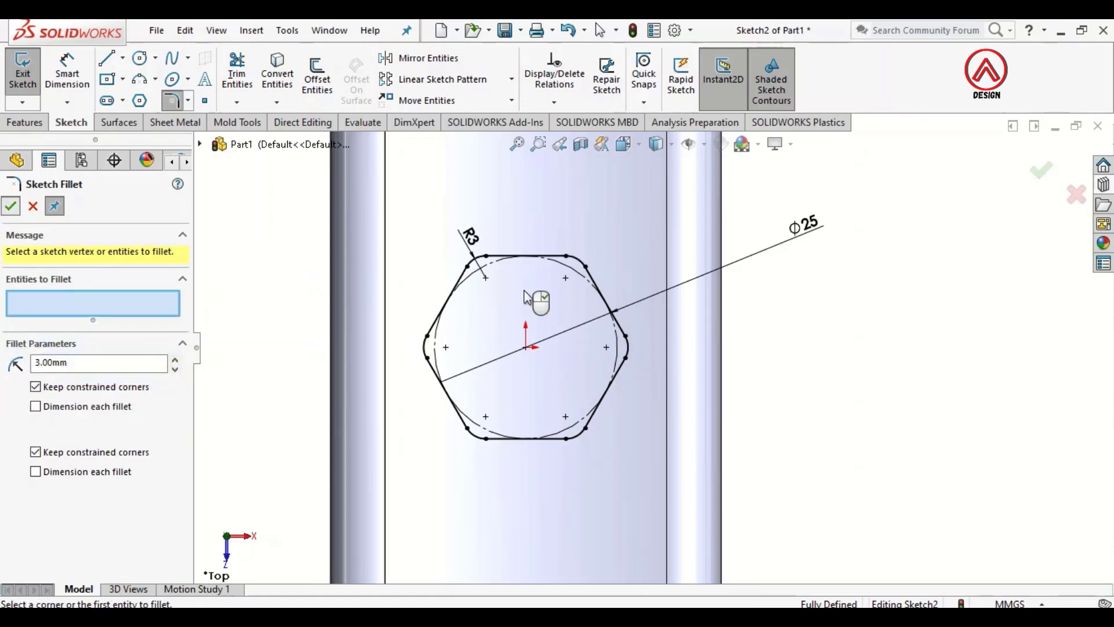
{"action": "scroll", "coordinate": [650, 336], "scroll_direction": "up", "scroll_amount": 3}
{"action": "left_click", "coordinate": [23, 124]}
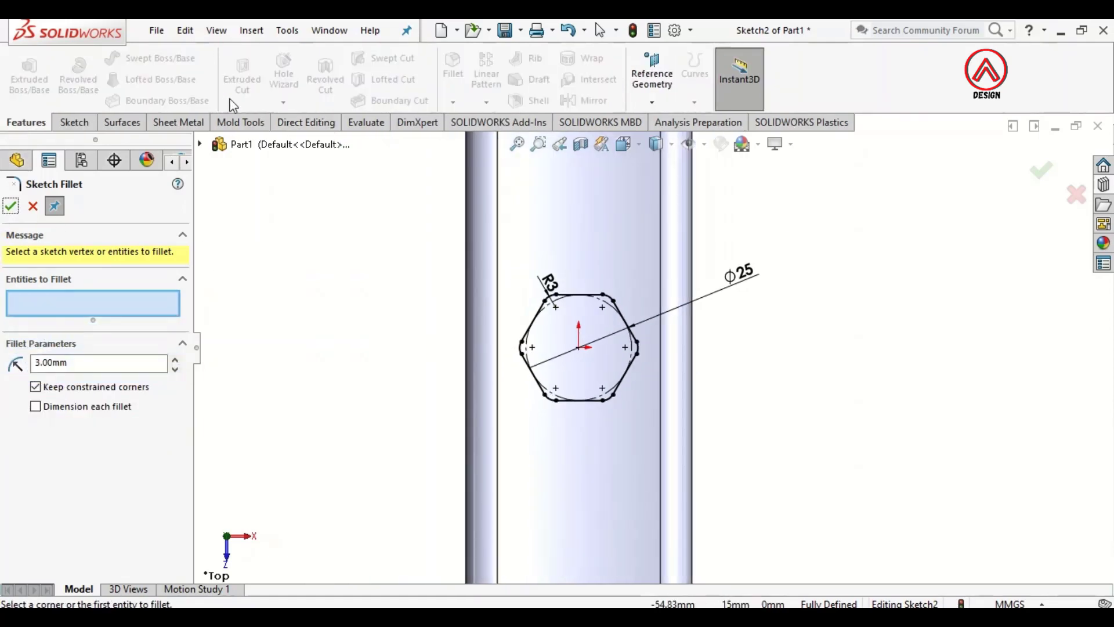
{"action": "left_click", "coordinate": [17, 205]}
- Cut the filleted hexagon into the bar with Extruded Cut using the Through All end condition
{"action": "left_click", "coordinate": [244, 87]}
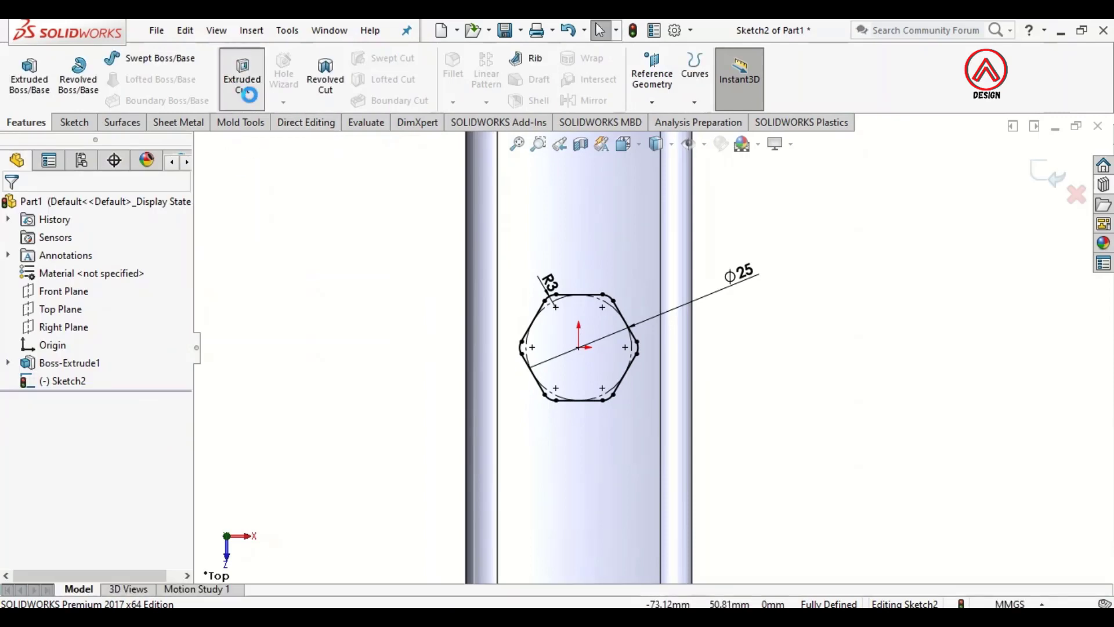
{"action": "left_click", "coordinate": [70, 304]}
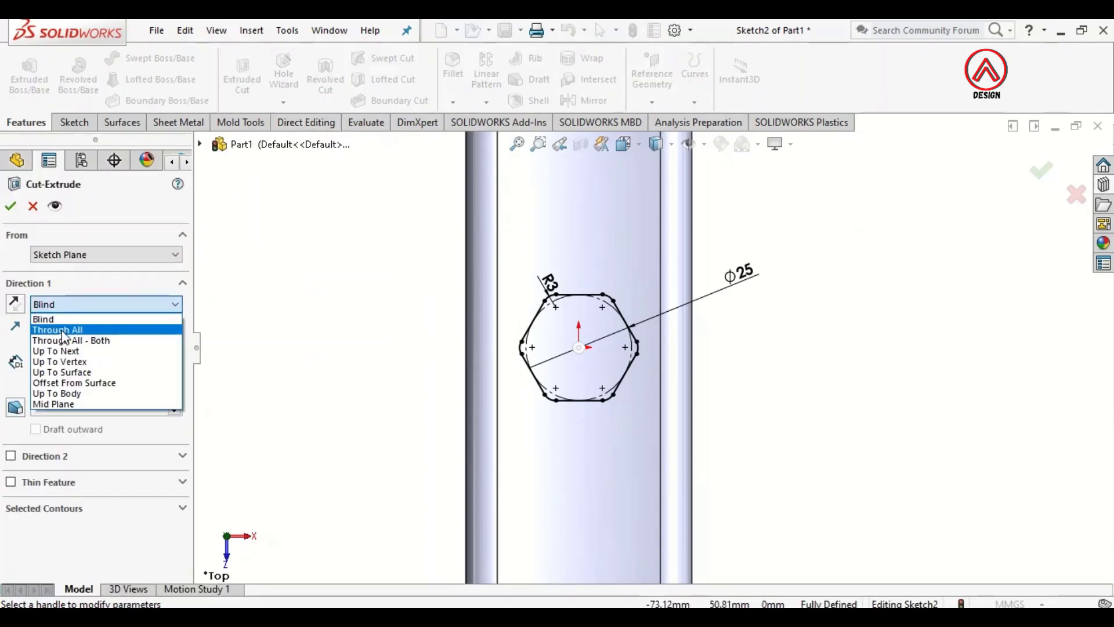
{"action": "left_click", "coordinate": [70, 329]}
{"action": "left_click", "coordinate": [11, 205]}
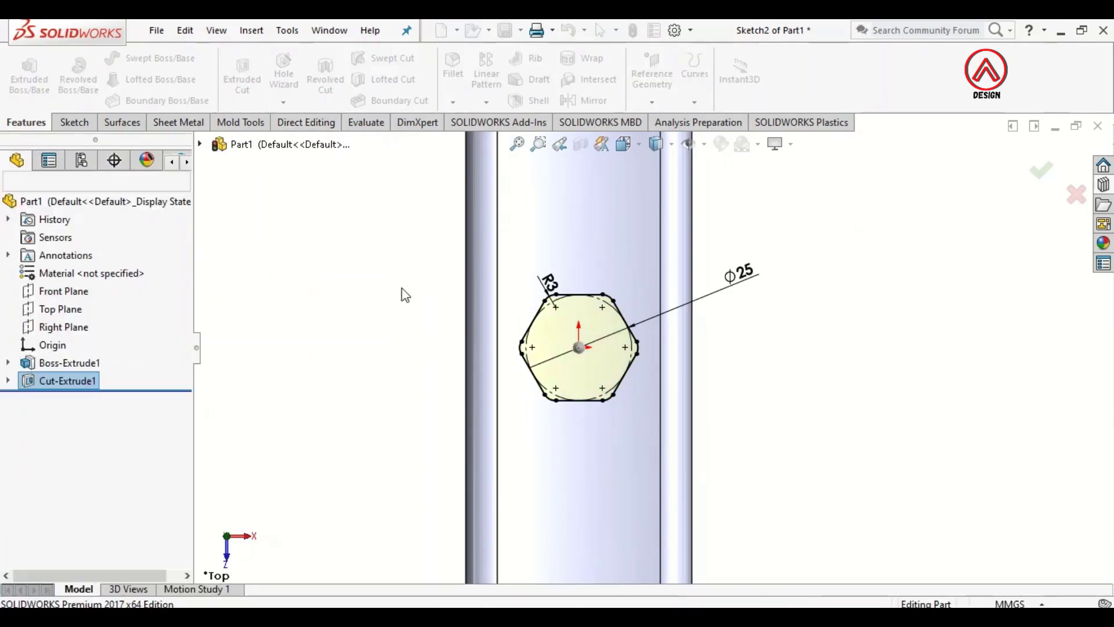
{"action": "middle_click_drag", "start_coordinate": [638, 366], "coordinate": [638, 291]}
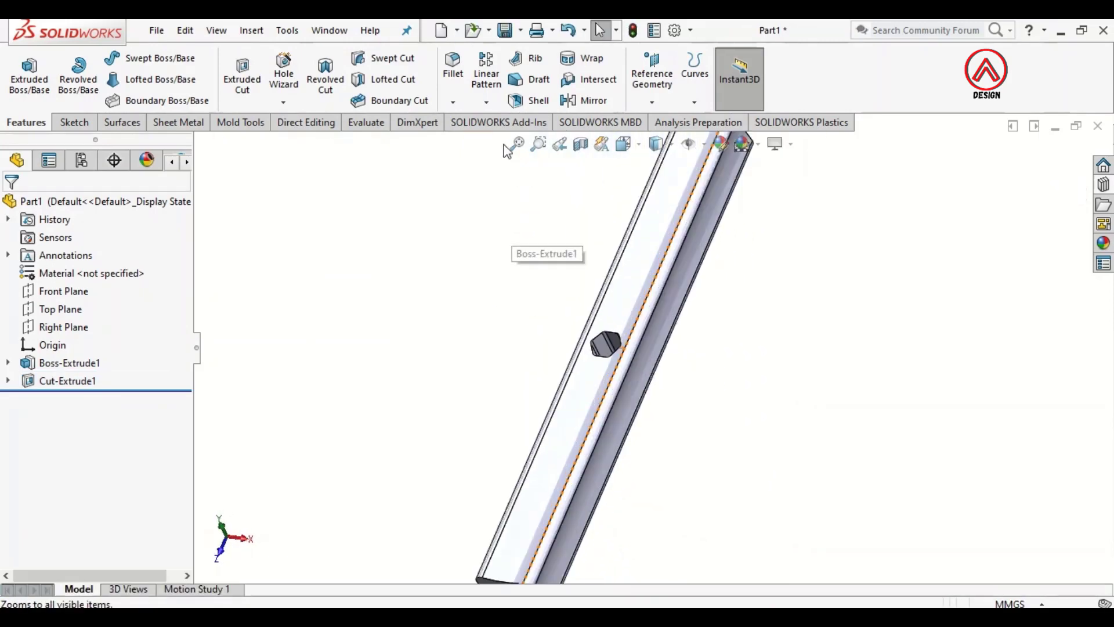
{"action": "left_click", "coordinate": [485, 102]}
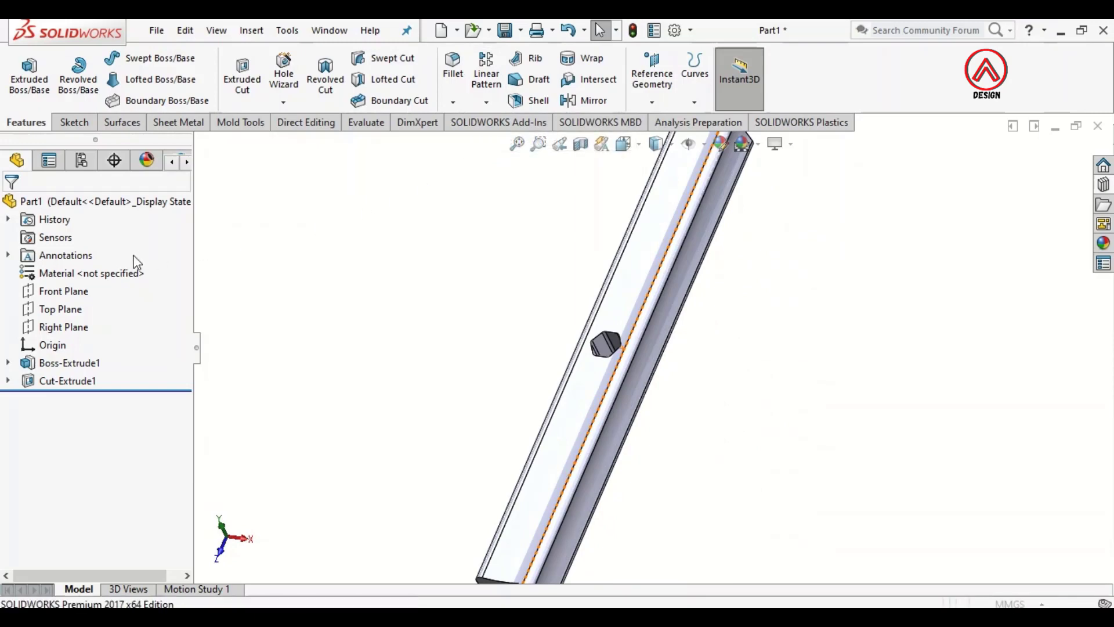
{"action": "left_click", "coordinate": [201, 145]}
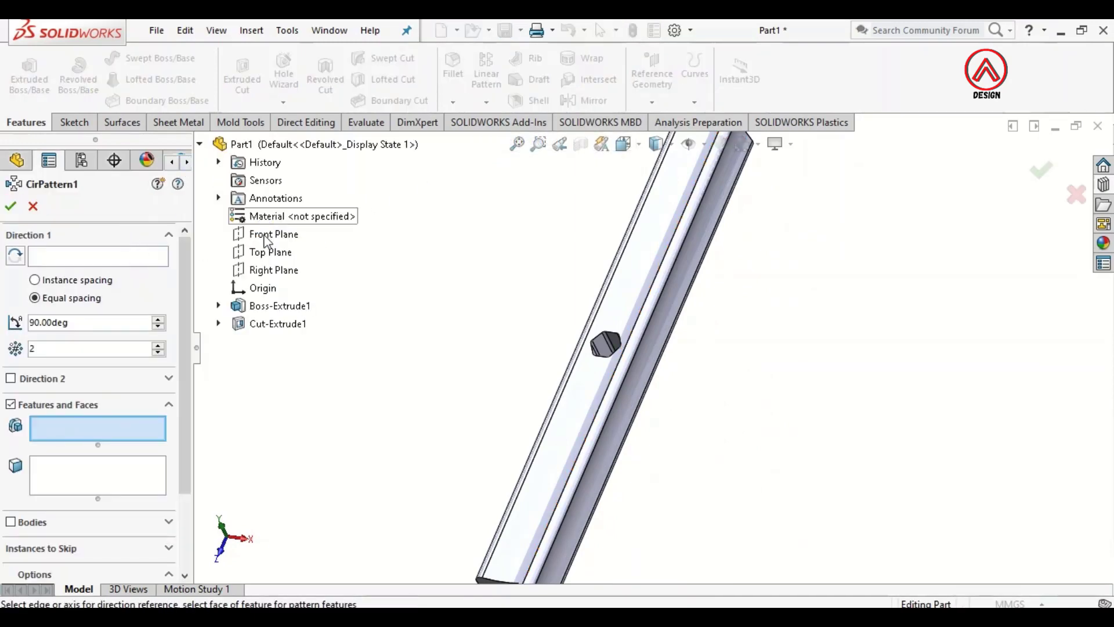
{"action": "left_click", "coordinate": [33, 206]}
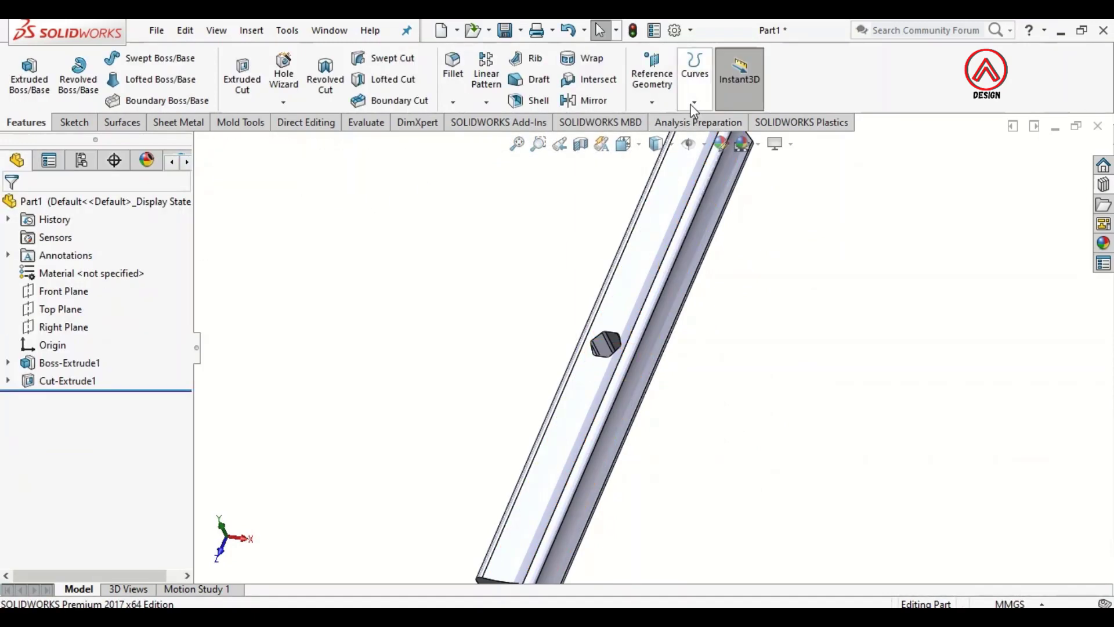
- Create a reference axis at the intersection of the Right Plane and the Top Plane
{"action": "left_click", "coordinate": [652, 102]}
{"action": "left_click", "coordinate": [662, 139]}
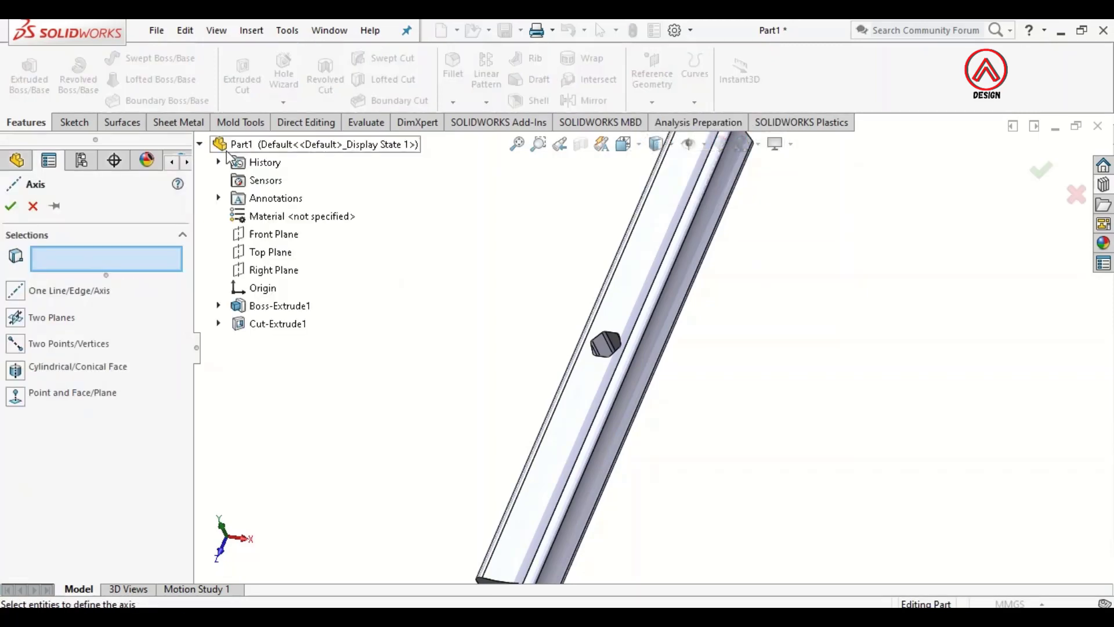
{"action": "left_click", "coordinate": [258, 287]}
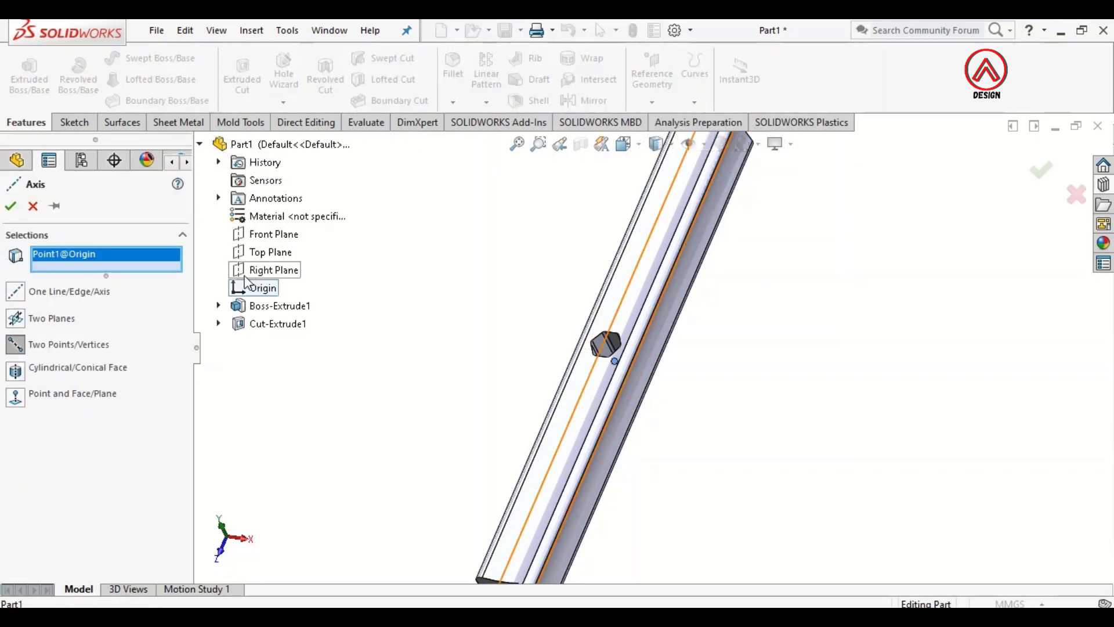
{"action": "right_click", "coordinate": [78, 261]}
{"action": "left_click", "coordinate": [139, 272]}
{"action": "left_click", "coordinate": [256, 273]}
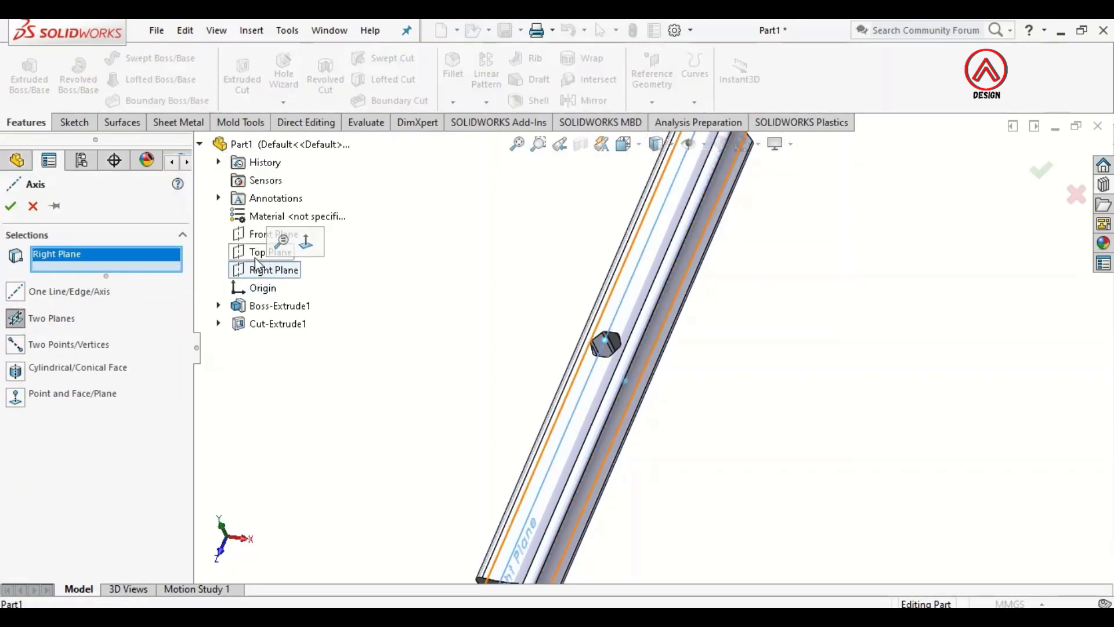
{"action": "left_click", "coordinate": [270, 252]}
{"action": "left_click", "coordinate": [12, 206]}
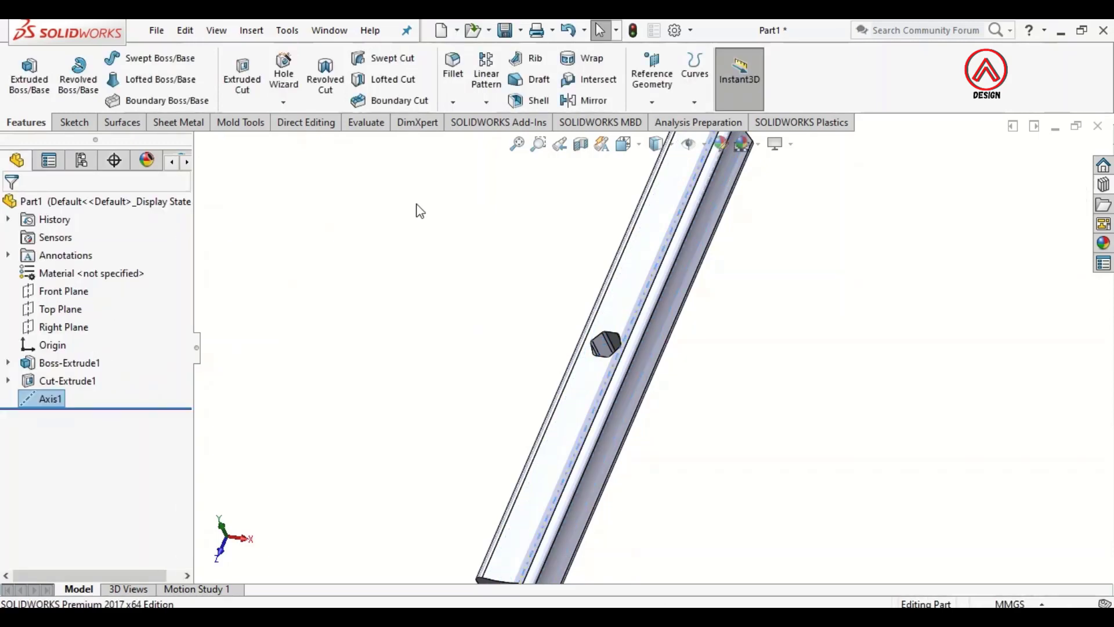
- Circular-pattern the hexagonal cut around the reference axis with 2 equally spaced instances over 90 degrees
{"action": "left_click", "coordinate": [487, 102]}
{"action": "left_click", "coordinate": [488, 144]}
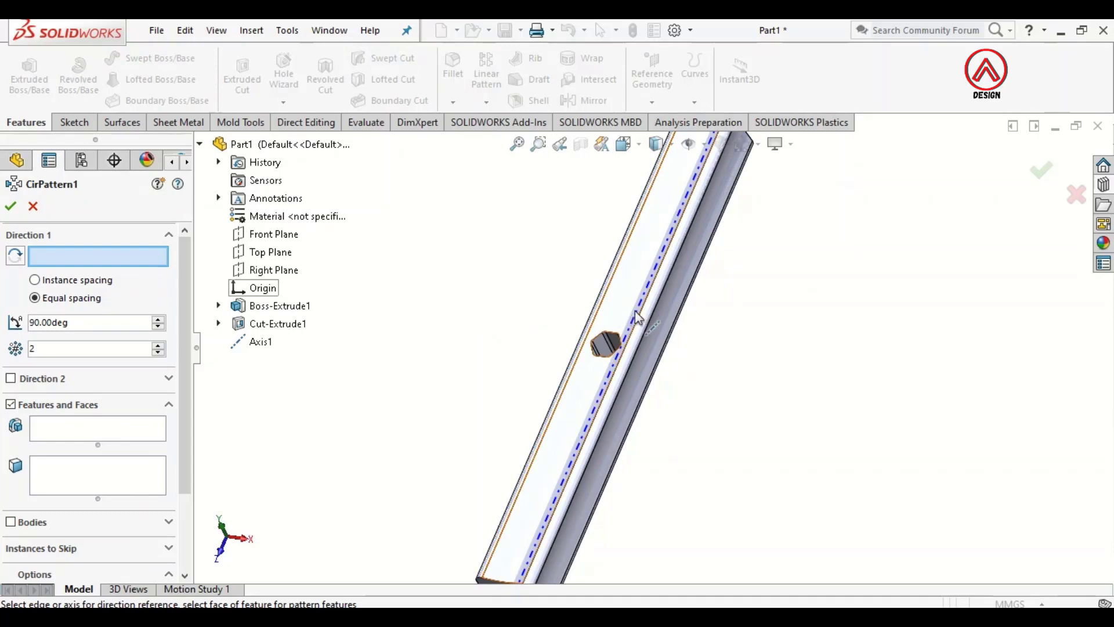
{"action": "left_click", "coordinate": [260, 341]}
{"action": "left_click", "coordinate": [97, 427]}
{"action": "scroll", "coordinate": [528, 379], "scroll_direction": "down", "scroll_amount": 2}
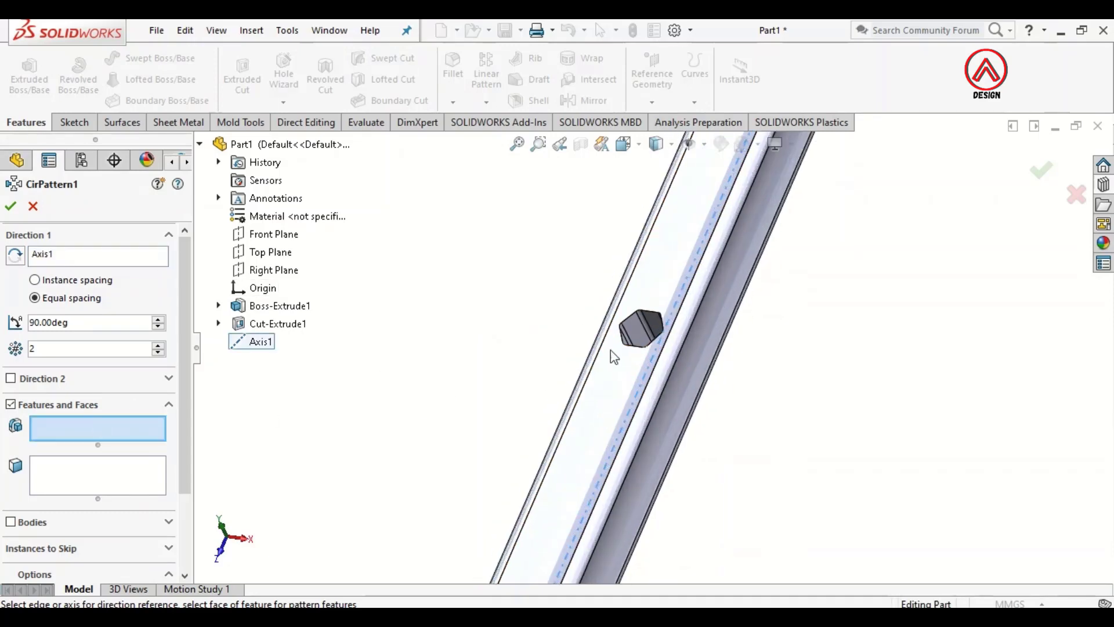
{"action": "left_click", "coordinate": [638, 339]}
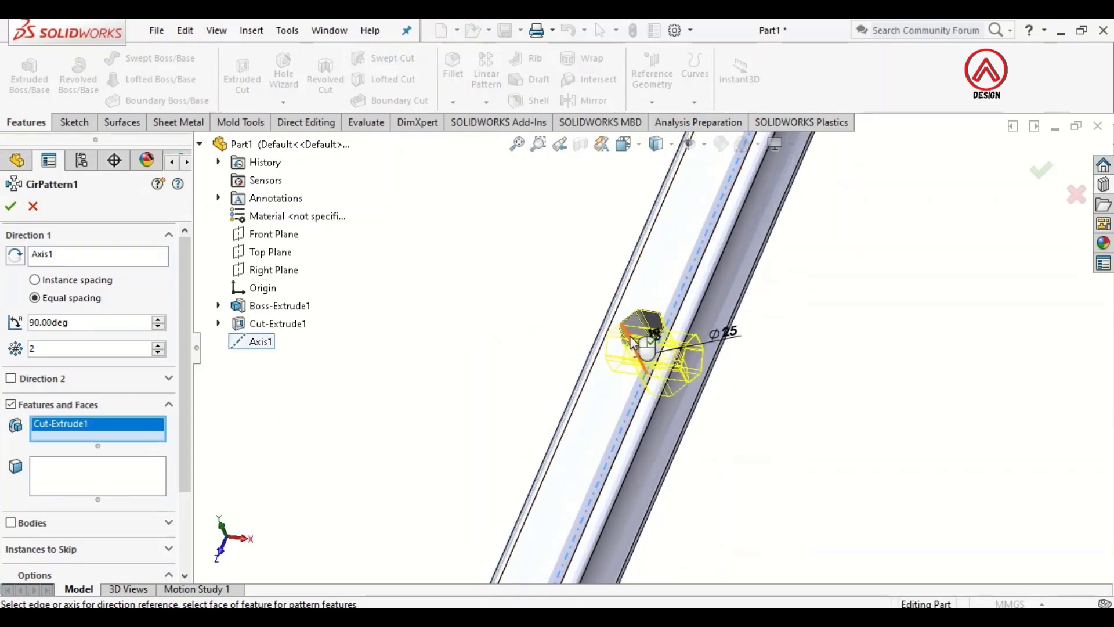
{"action": "left_click", "coordinate": [10, 206]}
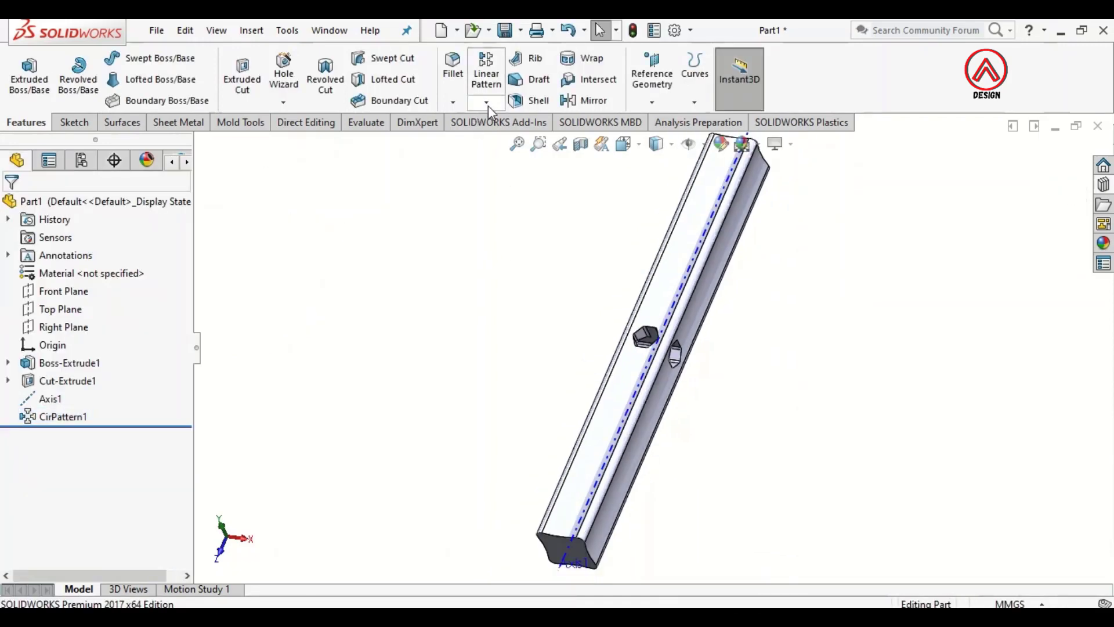
- Start a linear pattern using the Front Plane as Direction 1, with 33 mm spacing and 8 instances
{"action": "left_click", "coordinate": [486, 103]}
{"action": "left_click", "coordinate": [492, 123]}
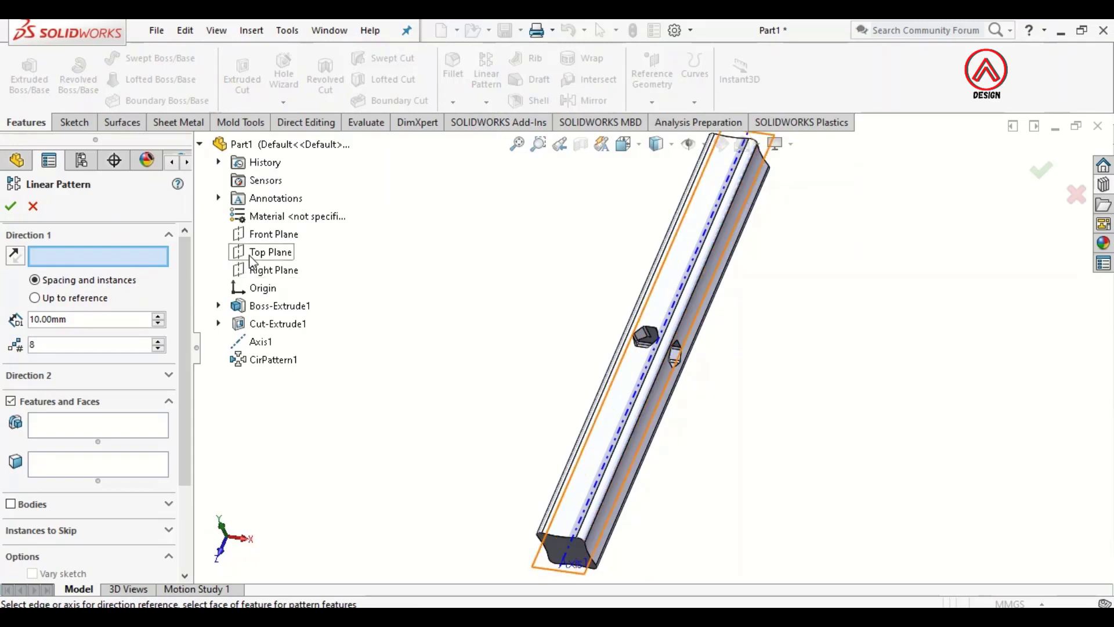
{"action": "left_click", "coordinate": [243, 237]}
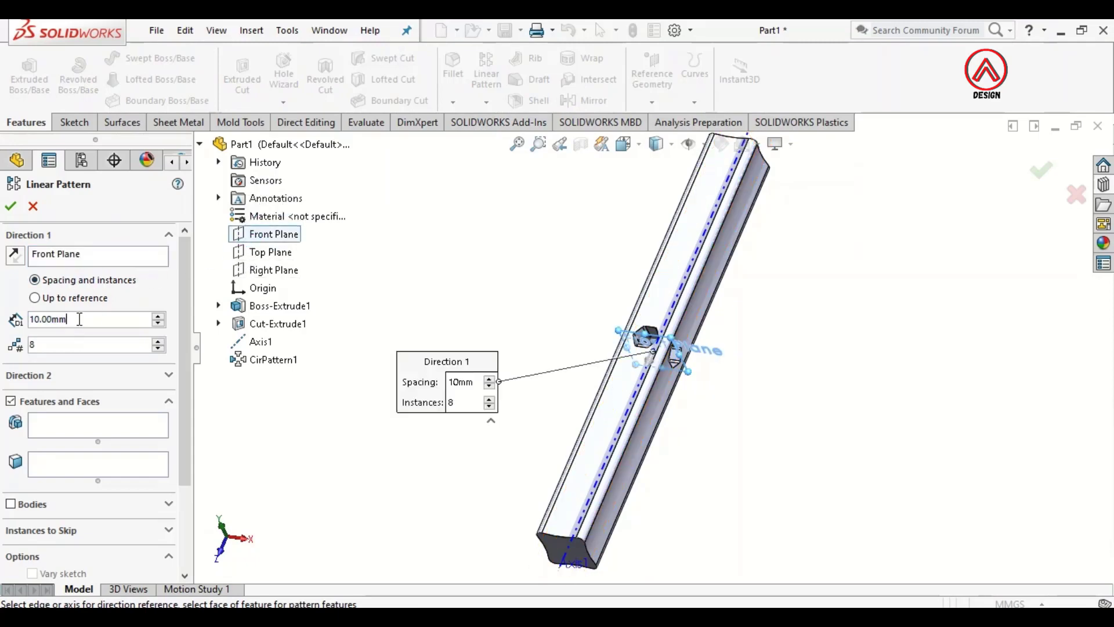
{"action": "type", "text": "33"}
{"action": "key", "text": "Return"}
- Choose the hexagonal cut and its circular pattern as the features to repeat in the linear pattern
{"action": "left_click", "coordinate": [57, 435]}
{"action": "scroll", "coordinate": [650, 336], "scroll_direction": "down", "scroll_amount": 5}
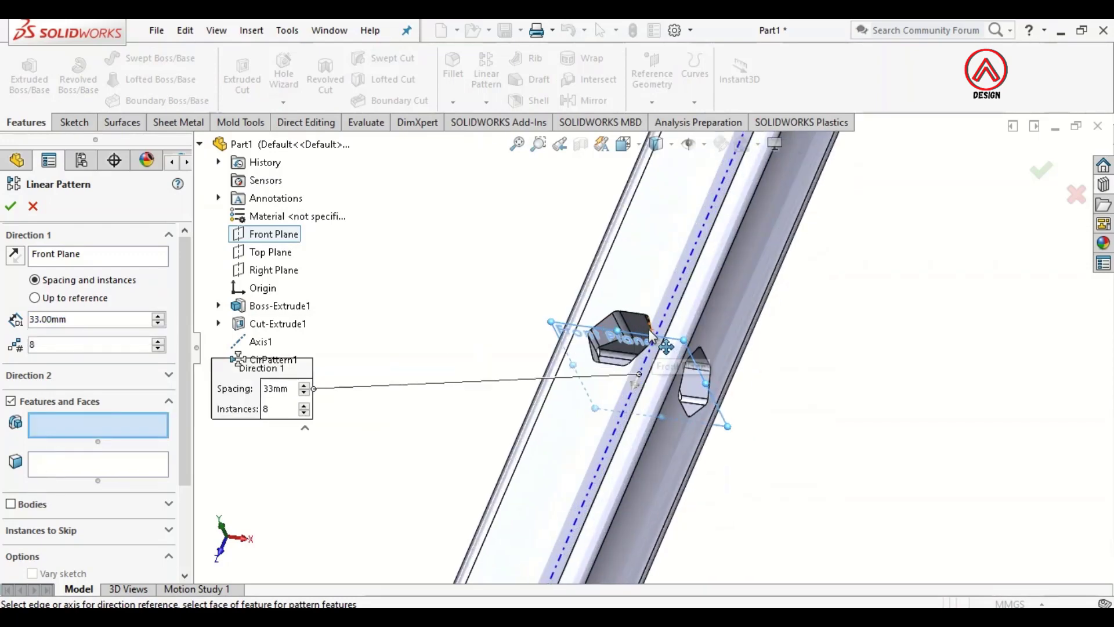
{"action": "left_click", "coordinate": [638, 332]}
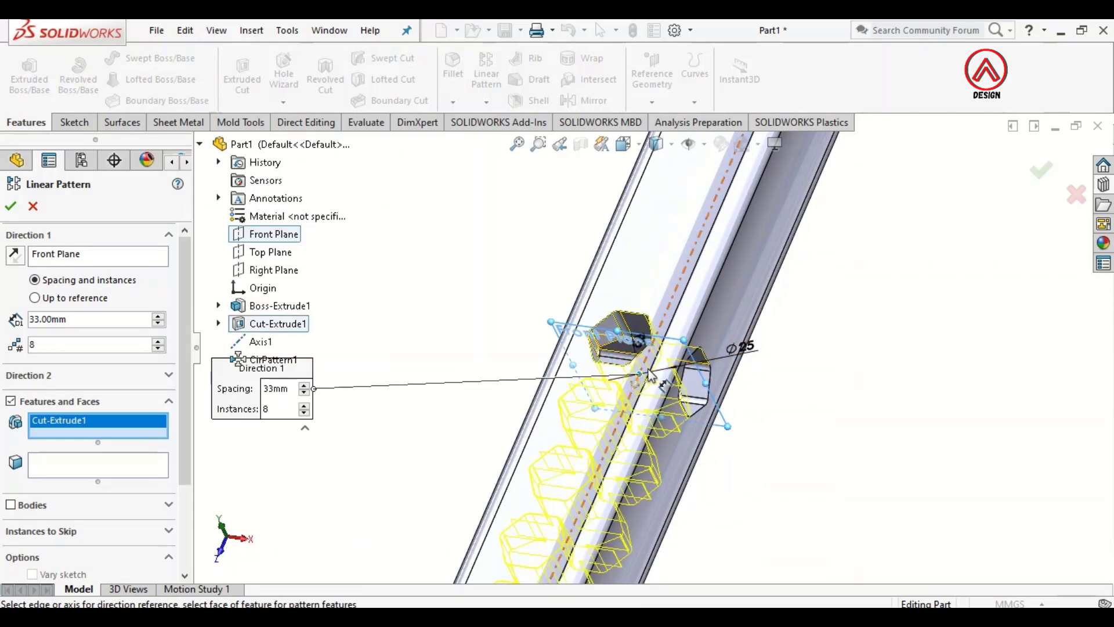
{"action": "scroll", "coordinate": [657, 408], "scroll_direction": "up", "scroll_amount": 3}
{"action": "scroll", "coordinate": [658, 408], "scroll_direction": "up", "scroll_amount": 2}
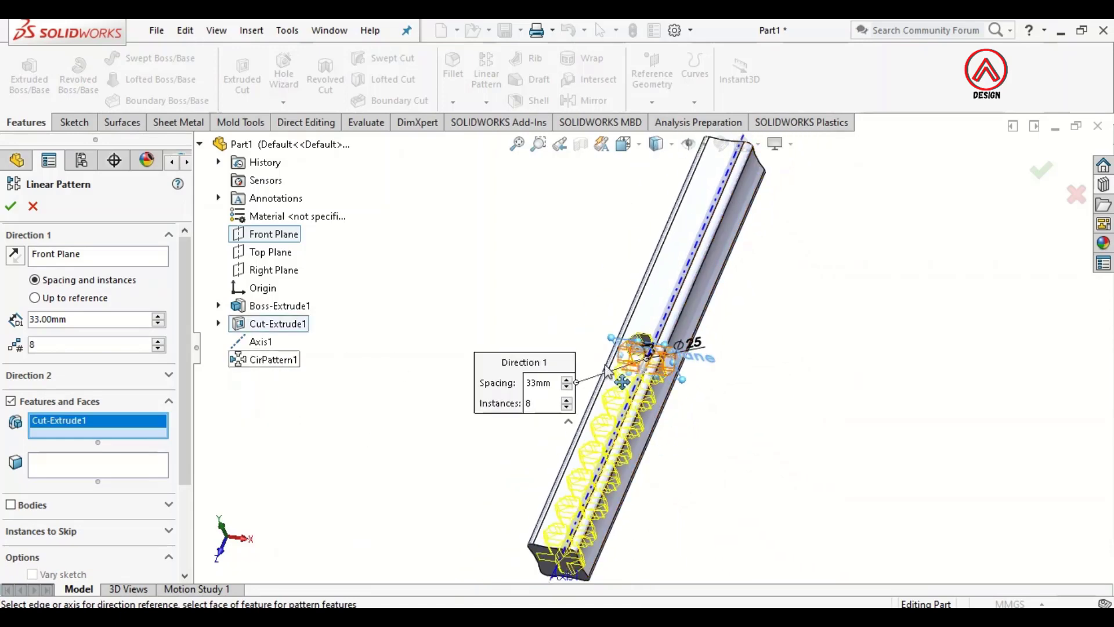
{"action": "scroll", "coordinate": [606, 374], "scroll_direction": "down", "scroll_amount": 4}
{"action": "left_click", "coordinate": [606, 394]}
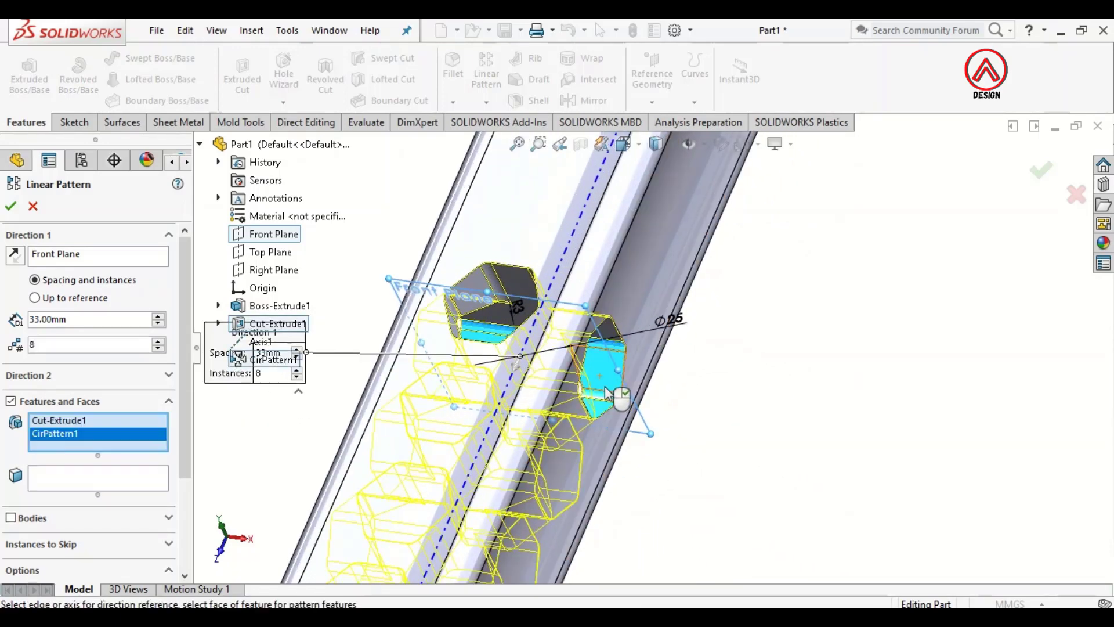
{"action": "scroll", "coordinate": [606, 395], "scroll_direction": "up", "scroll_amount": 4}
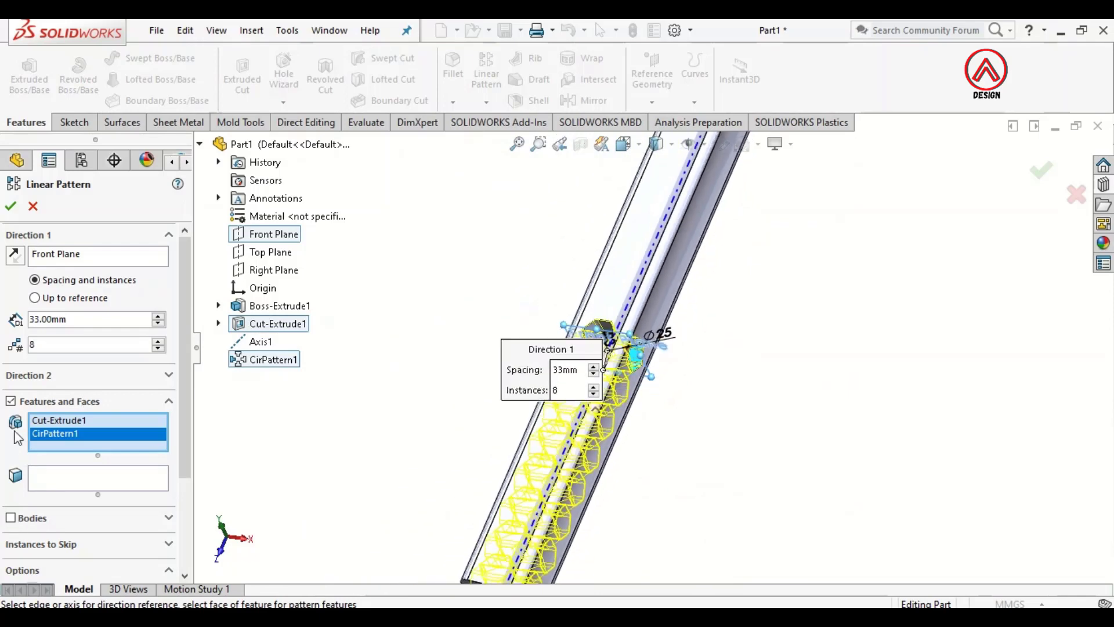
- Define Direction 2 of the pattern from the Front Plane with 33 mm spacing and 8 instances
{"action": "left_click", "coordinate": [32, 380]}
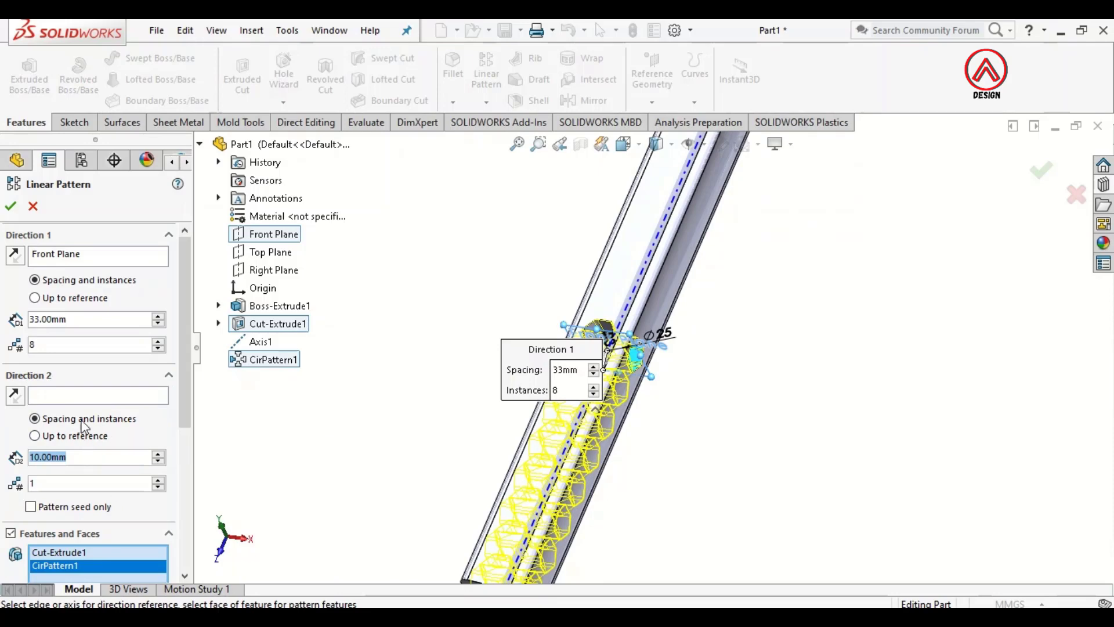
{"action": "left_click", "coordinate": [83, 401]}
{"action": "left_click", "coordinate": [272, 234]}
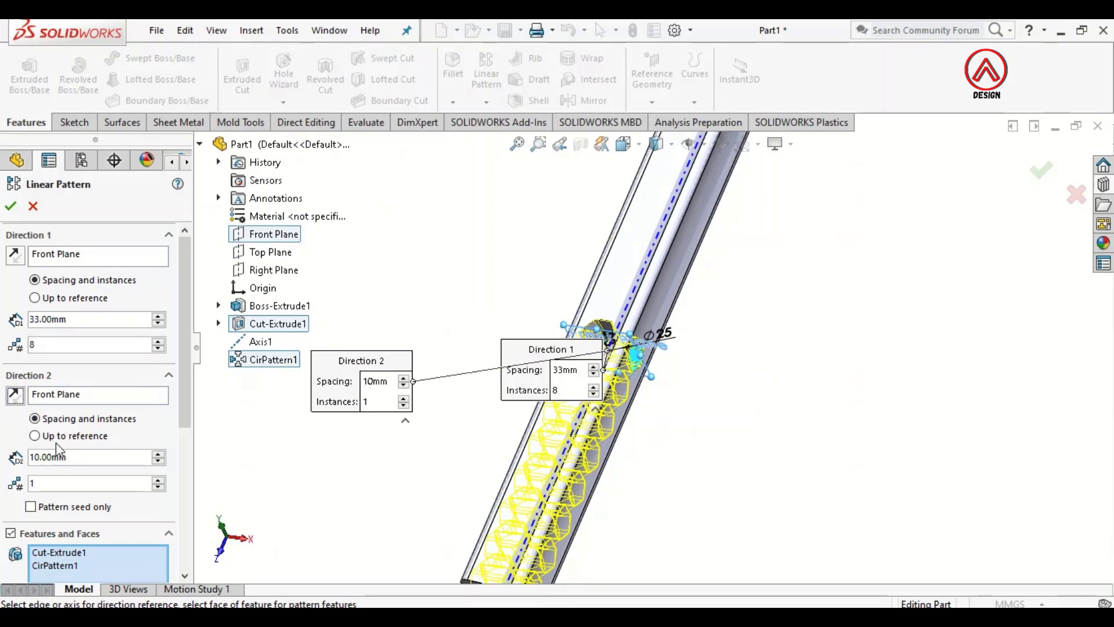
{"action": "type", "text": "33"}
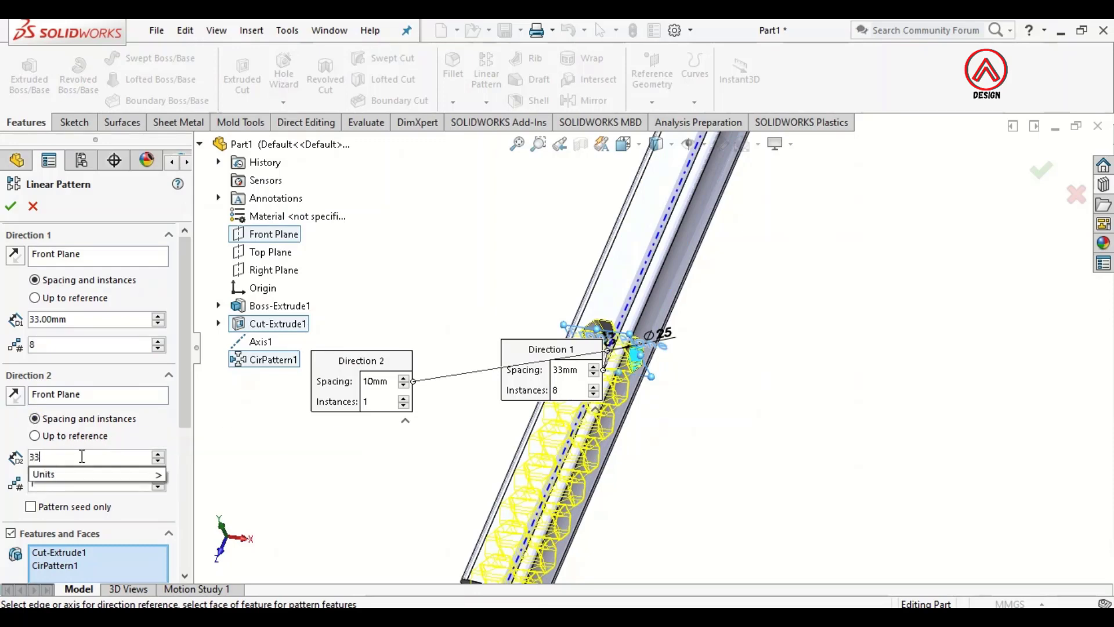
{"action": "key", "text": "Return"}
{"action": "left_click", "coordinate": [78, 482]}
{"action": "key", "text": "BackSpace"}
{"action": "type", "text": "8"}
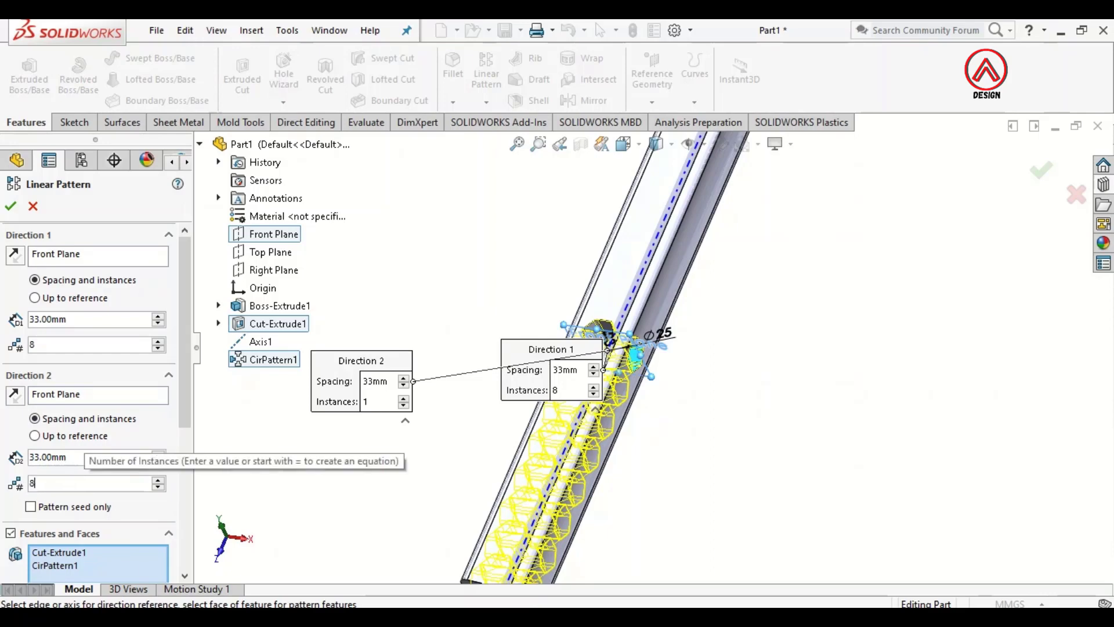
{"action": "key", "text": "Return"}
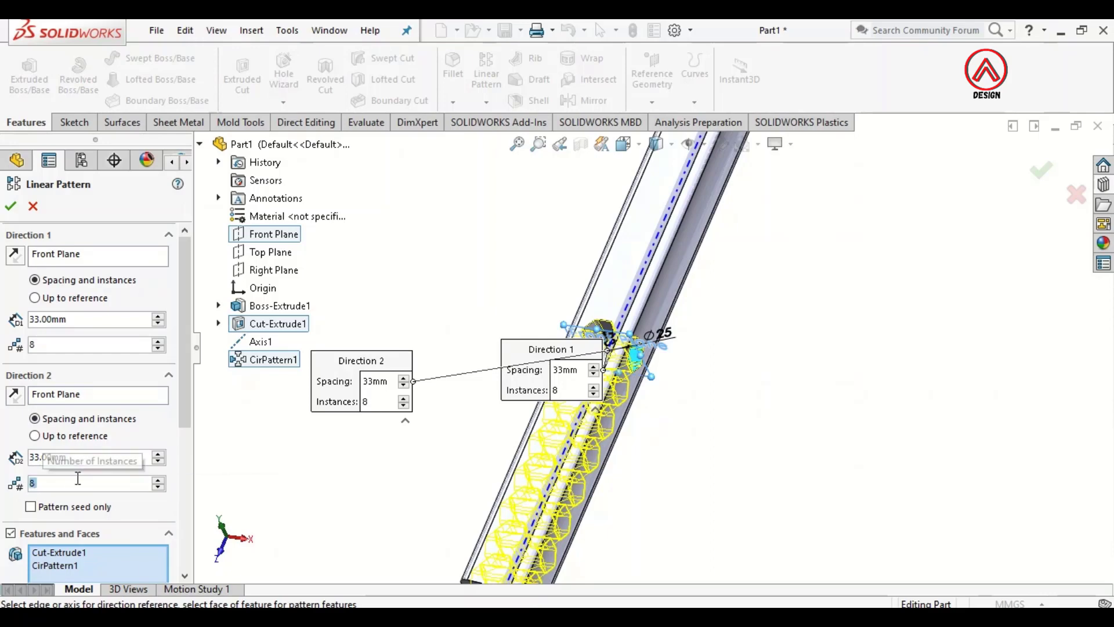
- Reverse Direction 2 and create the linear pattern, accepting the parallel directions
{"action": "left_click", "coordinate": [13, 400]}
{"action": "scroll", "coordinate": [840, 265], "scroll_direction": "up", "scroll_amount": 2}
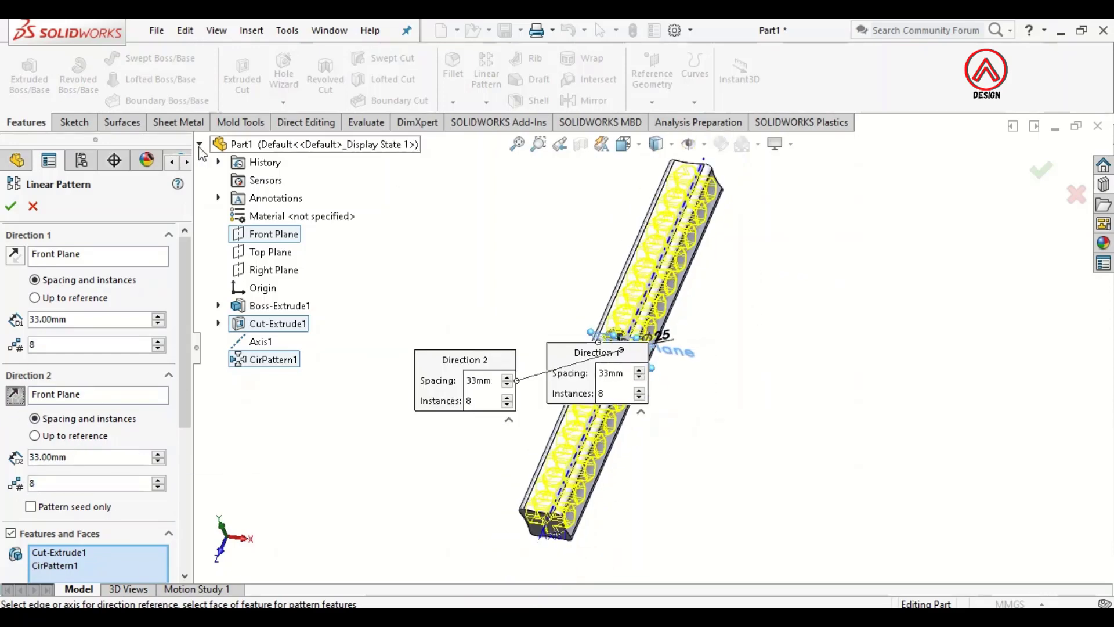
{"action": "left_click", "coordinate": [10, 206]}
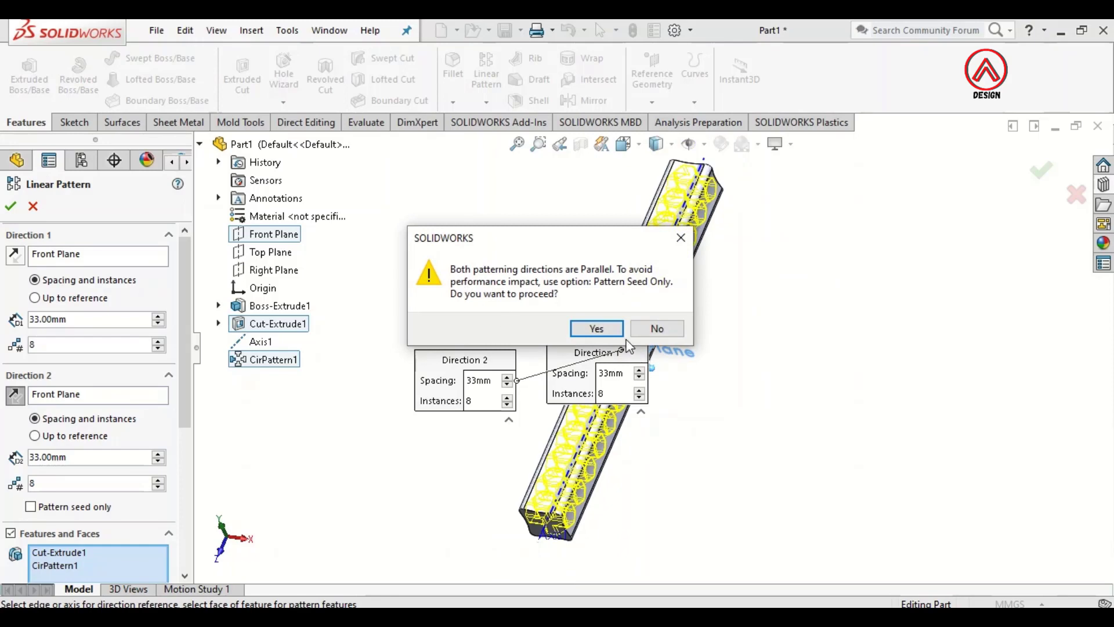
{"action": "left_click", "coordinate": [596, 328]}
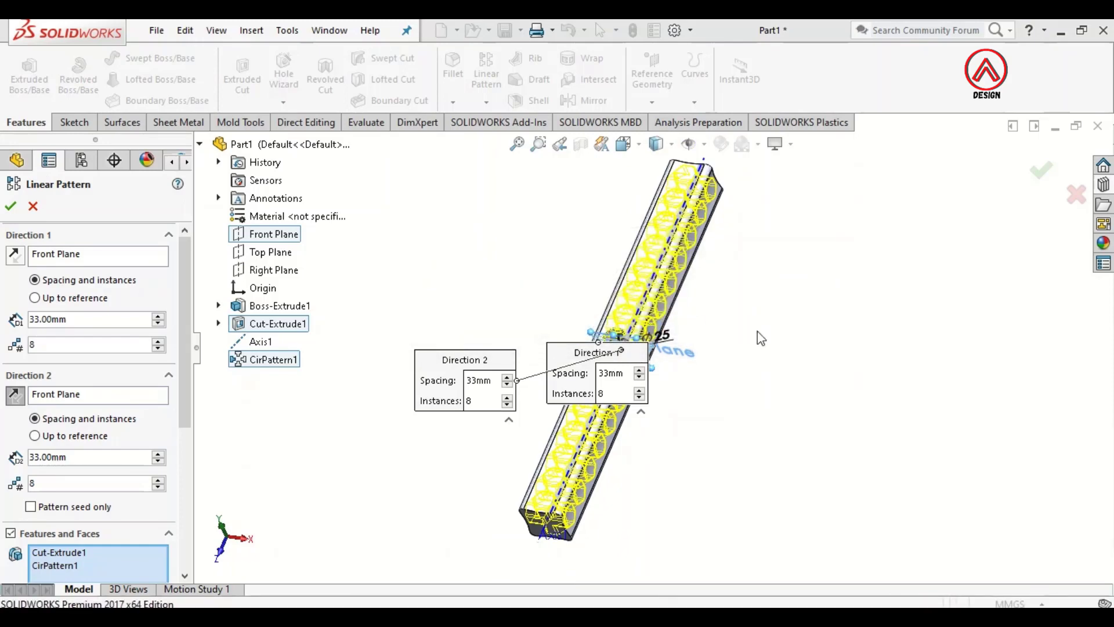
- Hide the reference axis running through the bar
{"action": "middle_click_drag", "start_coordinate": [691, 367], "coordinate": [675, 347]}
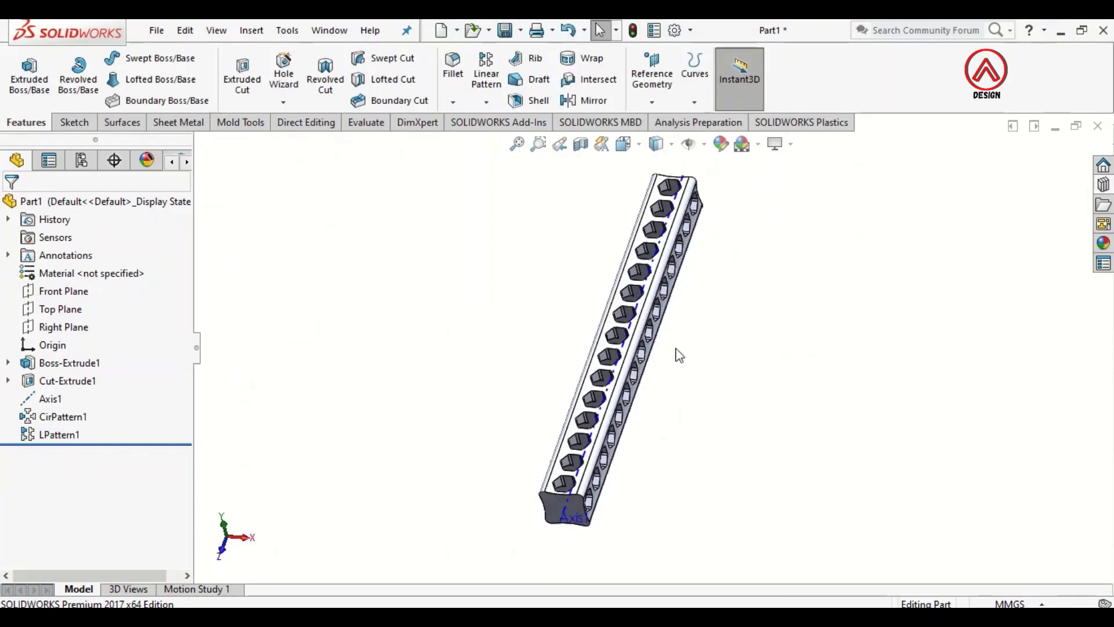
{"action": "left_click", "coordinate": [634, 331]}
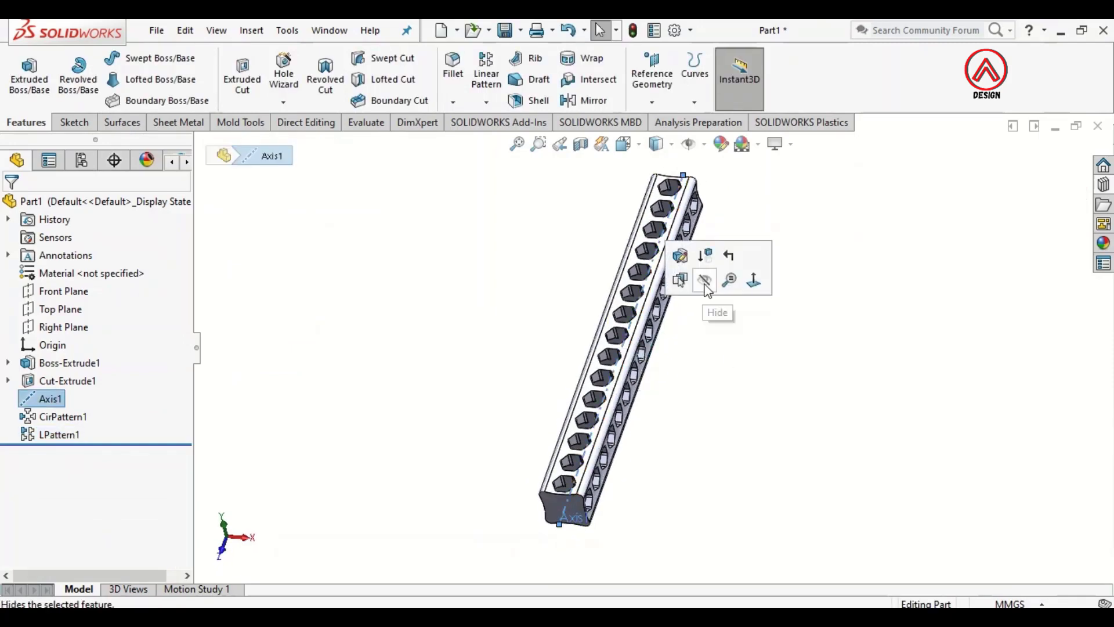
{"action": "left_click", "coordinate": [705, 282]}
- Fillet the outer opening edges of all hexagonal holes along the bar with a 2 mm radius
{"action": "scroll", "coordinate": [655, 419], "scroll_direction": "down", "scroll_amount": 2}
{"action": "middle_click_drag", "start_coordinate": [553, 419], "coordinate": [530, 330]}
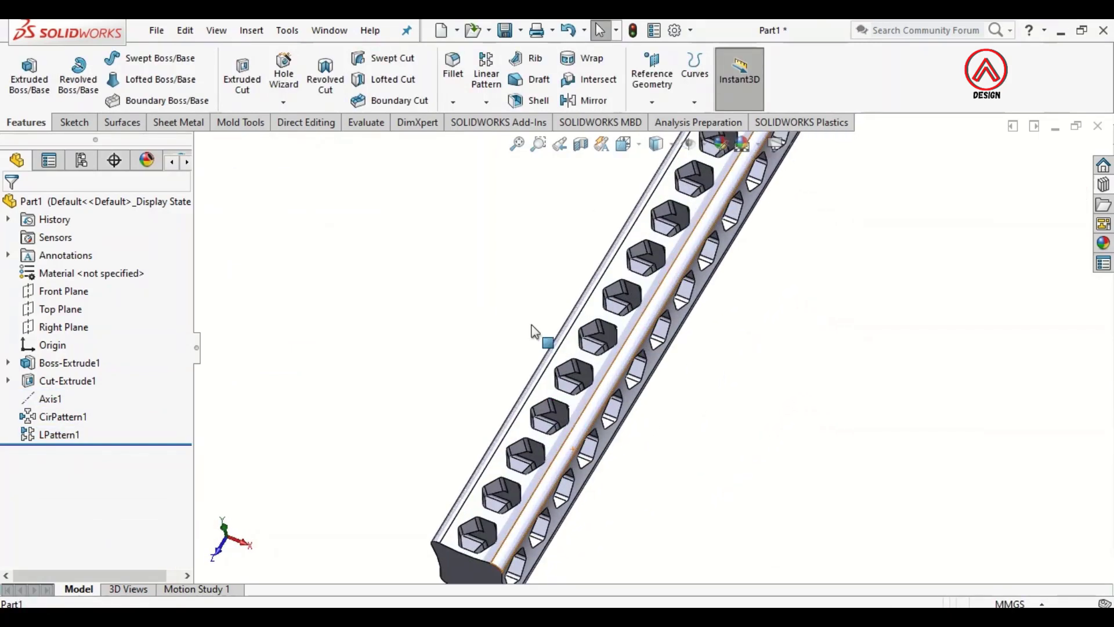
{"action": "left_click", "coordinate": [453, 67]}
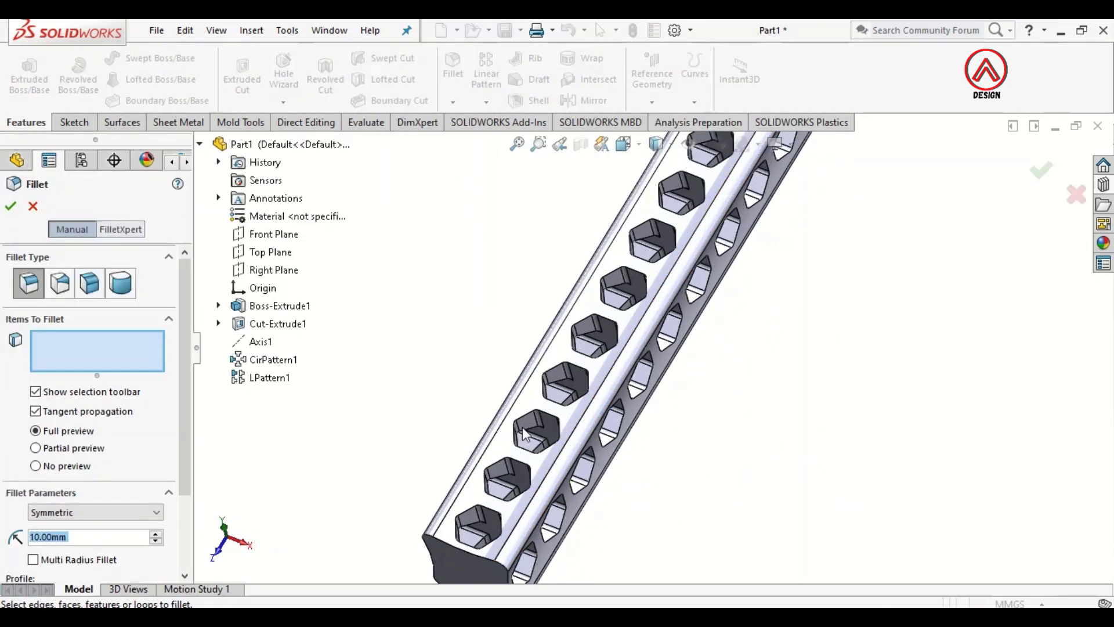
{"action": "left_click", "coordinate": [525, 412]}
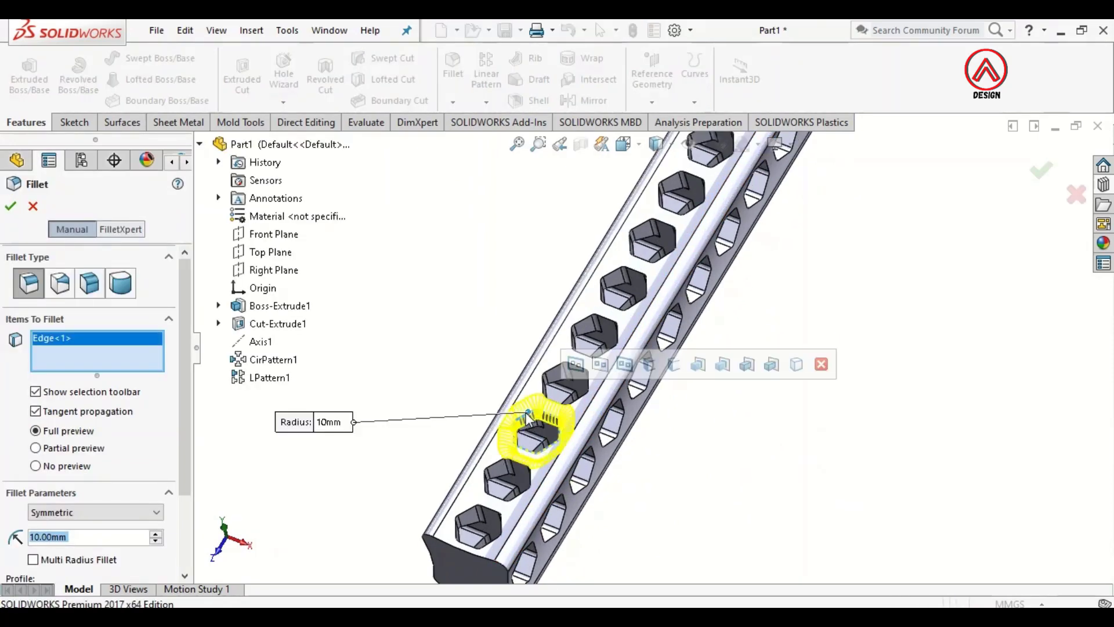
{"action": "type", "text": "2"}
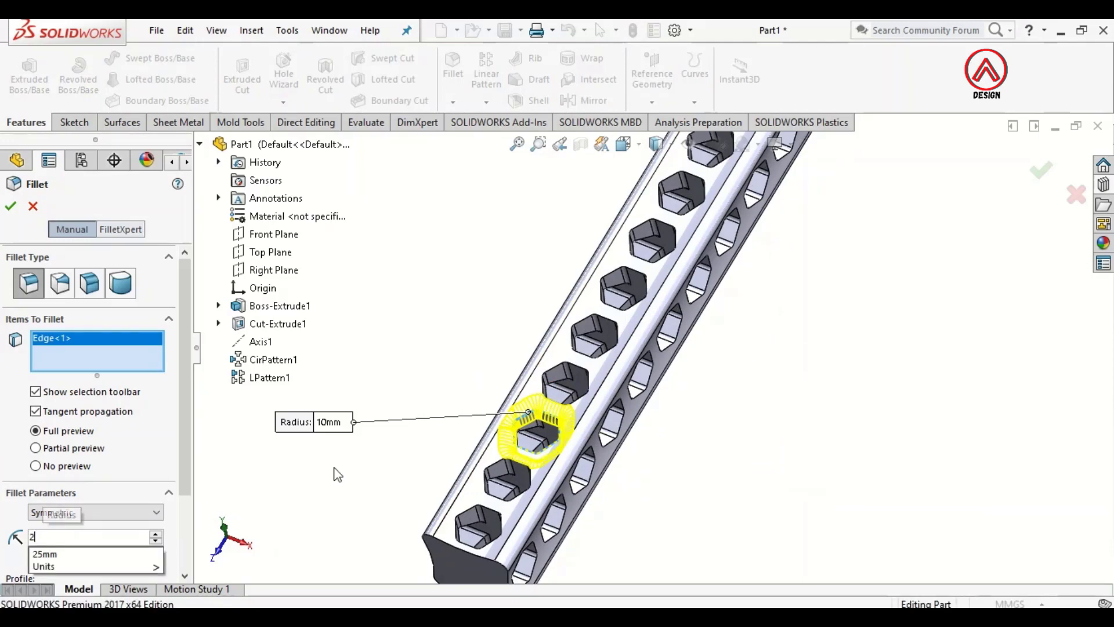
{"action": "key", "text": "Return"}
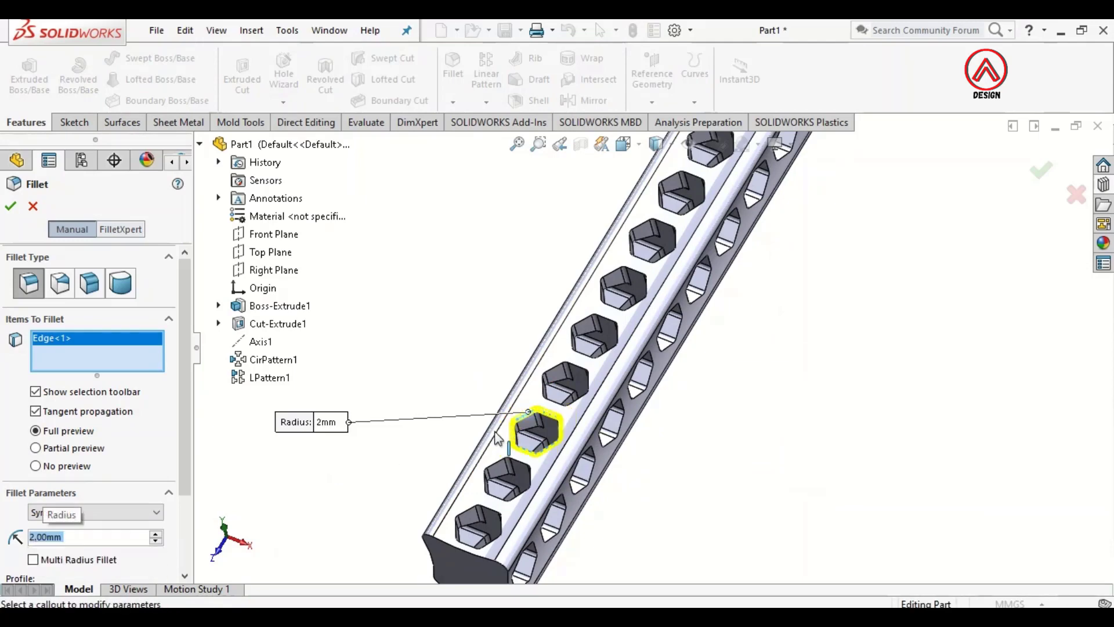
{"action": "left_click", "coordinate": [560, 372]}
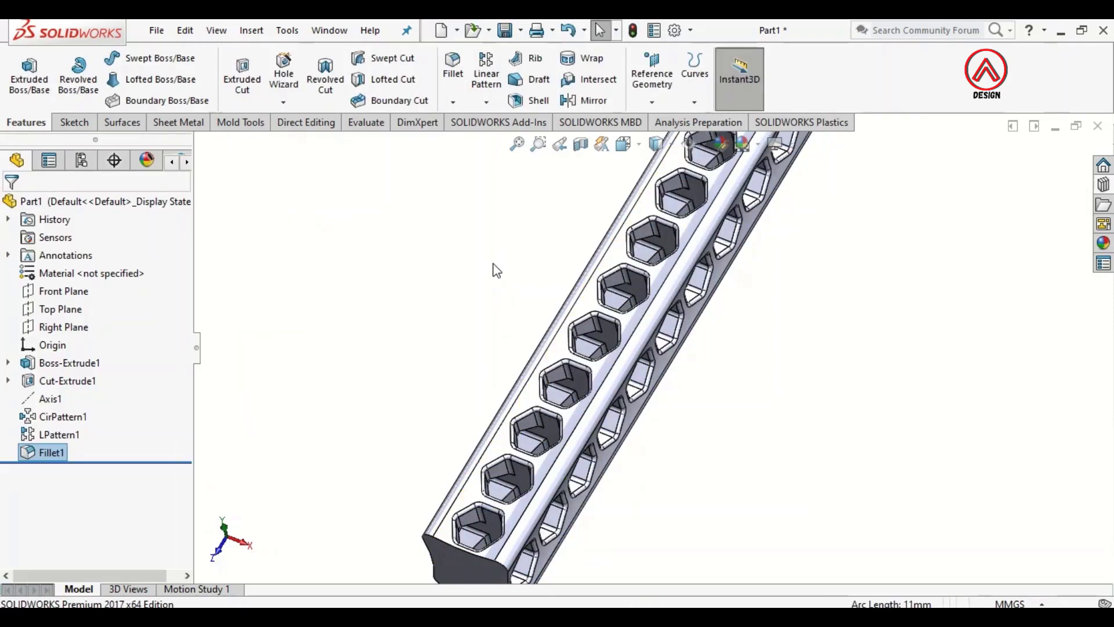
- Fillet the internal edges where the hexagonal holes intersect inside the bar with a 2 mm radius
{"action": "scroll", "coordinate": [619, 429], "scroll_direction": "up", "scroll_amount": 2}
{"action": "scroll", "coordinate": [618, 443], "scroll_direction": "down", "scroll_amount": 3}
{"action": "left_click", "coordinate": [453, 67]}
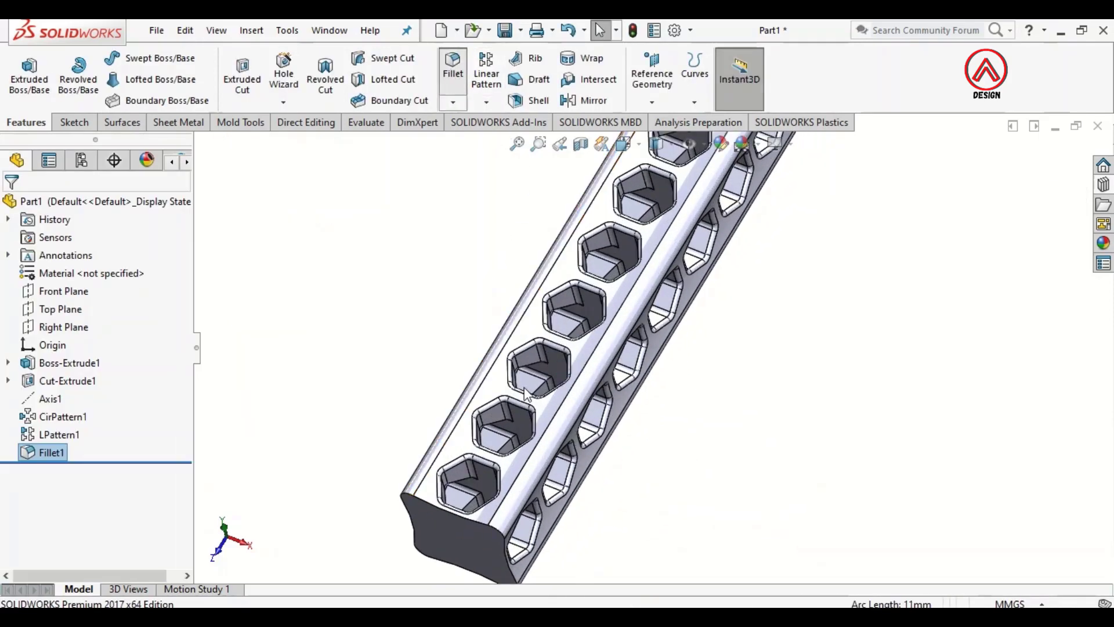
{"action": "scroll", "coordinate": [580, 360], "scroll_direction": "down", "scroll_amount": 2}
{"action": "scroll", "coordinate": [580, 361], "scroll_direction": "down", "scroll_amount": 2}
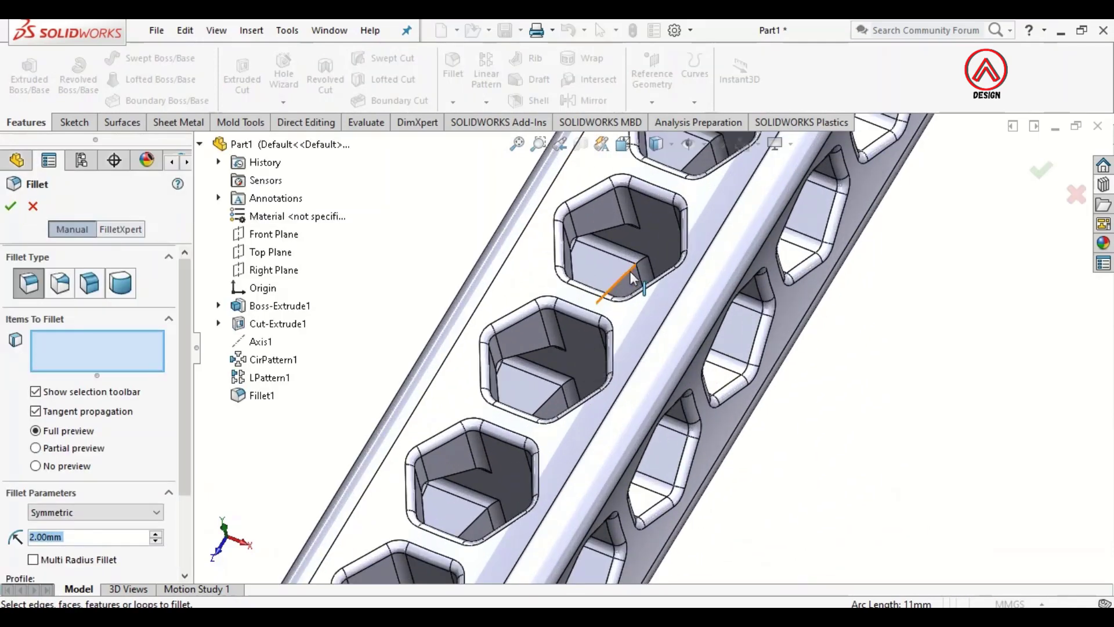
{"action": "left_click", "coordinate": [651, 257]}
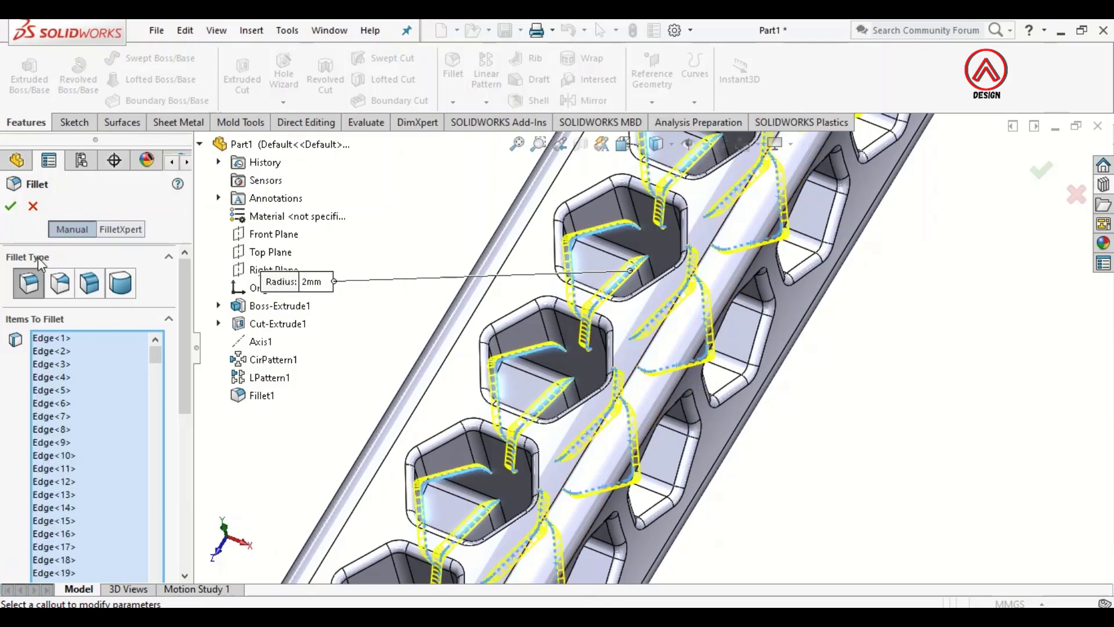
{"action": "left_click", "coordinate": [11, 208]}
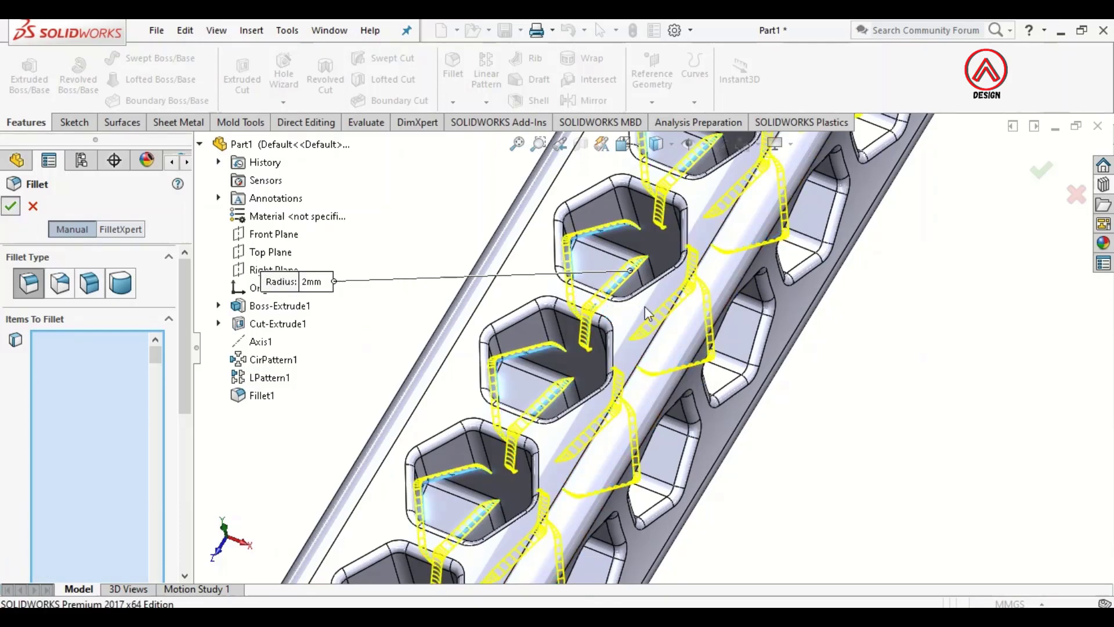
{"action": "middle_click_drag", "start_coordinate": [654, 316], "coordinate": [740, 316]}
{"action": "scroll", "coordinate": [662, 354], "scroll_direction": "up", "scroll_amount": 7}
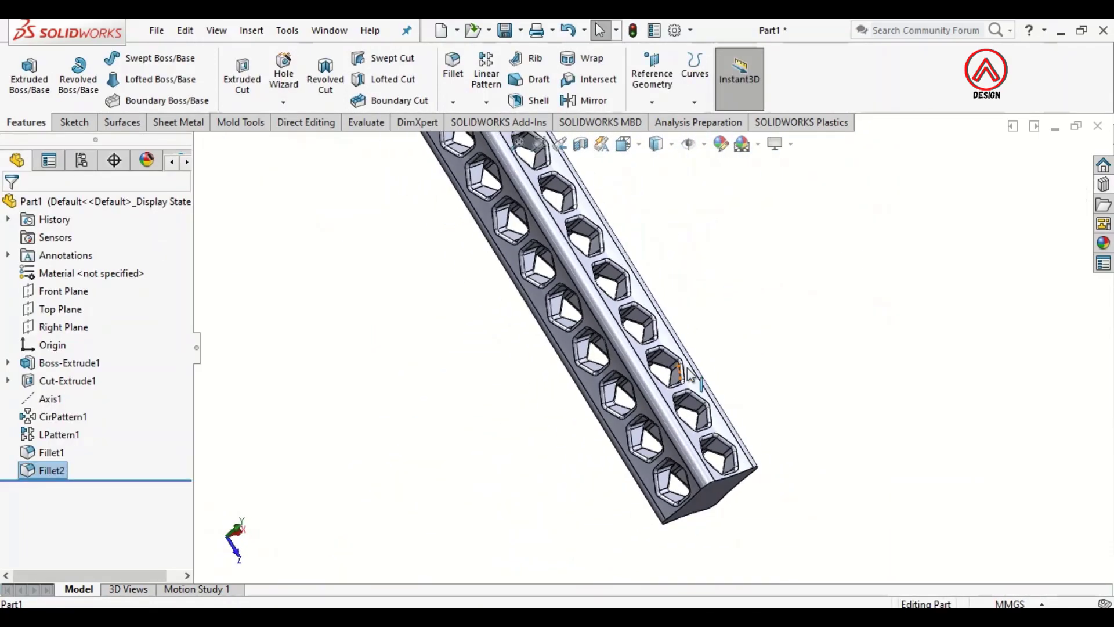
{"action": "scroll", "coordinate": [648, 237], "scroll_direction": "down", "scroll_amount": 2}
{"action": "middle_click_drag", "start_coordinate": [645, 231], "coordinate": [629, 251]}
{"action": "scroll", "coordinate": [629, 251], "scroll_direction": "up", "scroll_amount": 2}
{"action": "scroll", "coordinate": [627, 252], "scroll_direction": "down", "scroll_amount": 3}
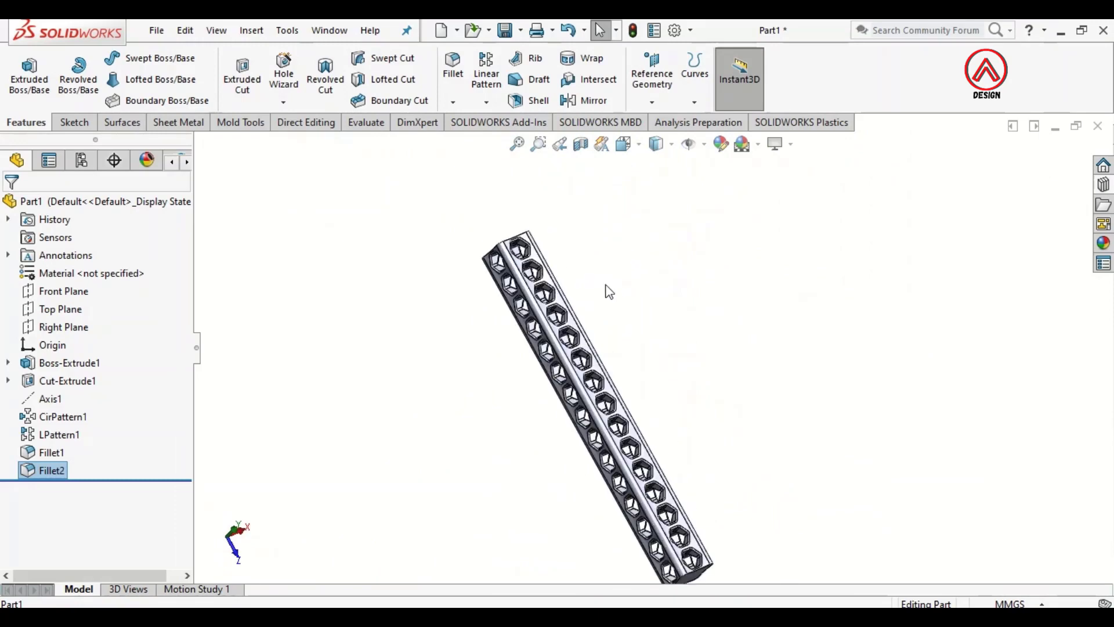
- Twist the whole bar by 180 degrees with a Flex feature, with hard edges turned off
{"action": "left_click", "coordinate": [251, 30]}
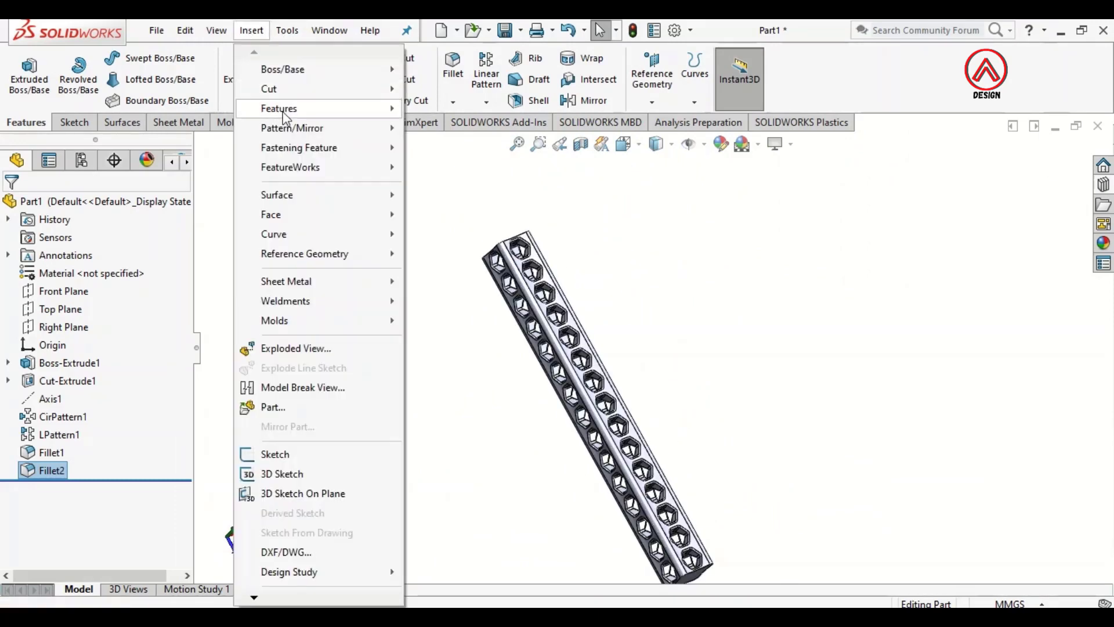
{"action": "mouse_move", "coordinate": [280, 108]}
{"action": "left_click", "coordinate": [439, 372]}
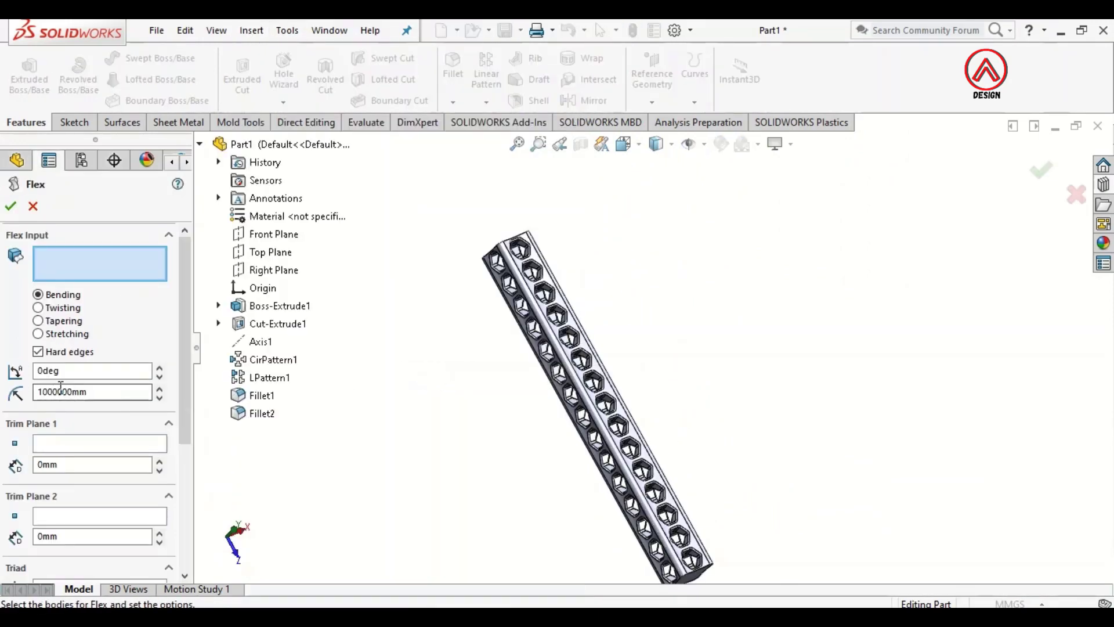
{"action": "left_click", "coordinate": [63, 308]}
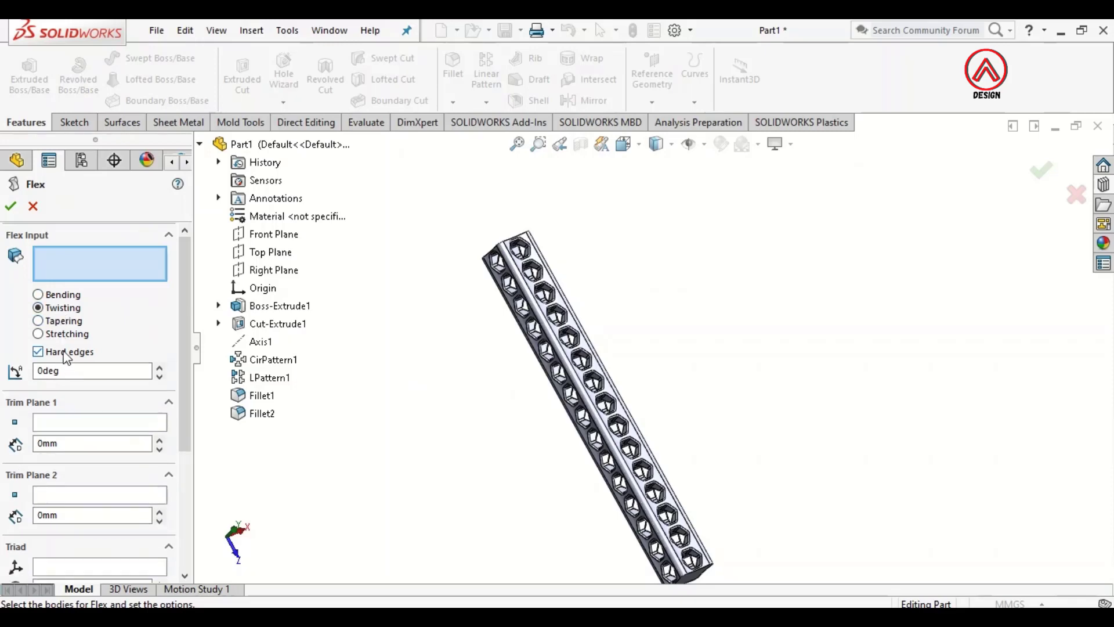
{"action": "left_click", "coordinate": [66, 354]}
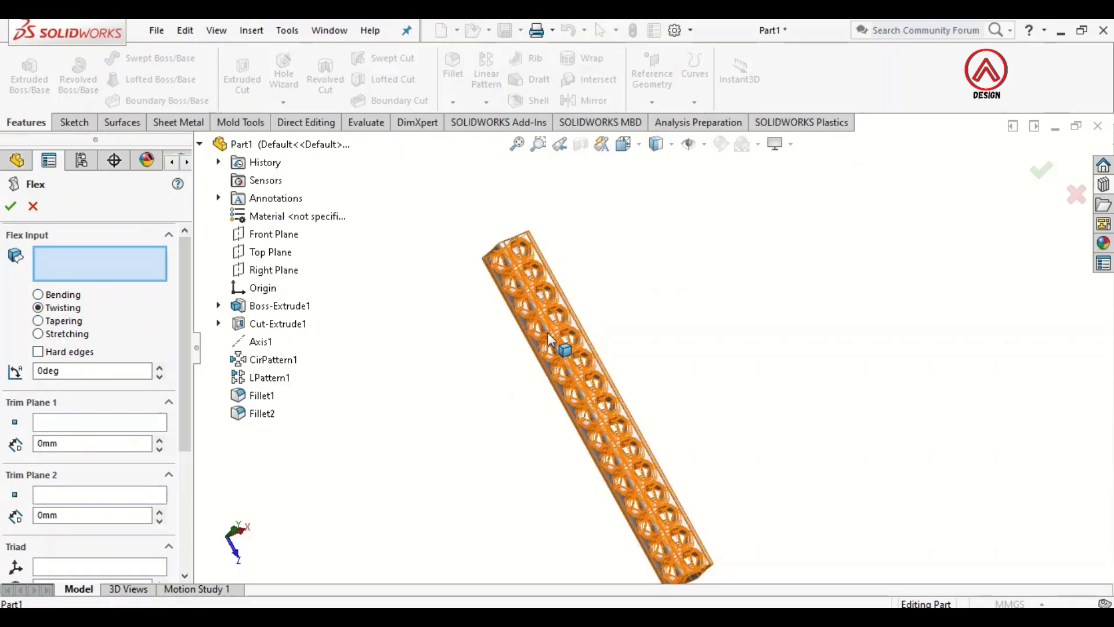
{"action": "left_click", "coordinate": [561, 346]}
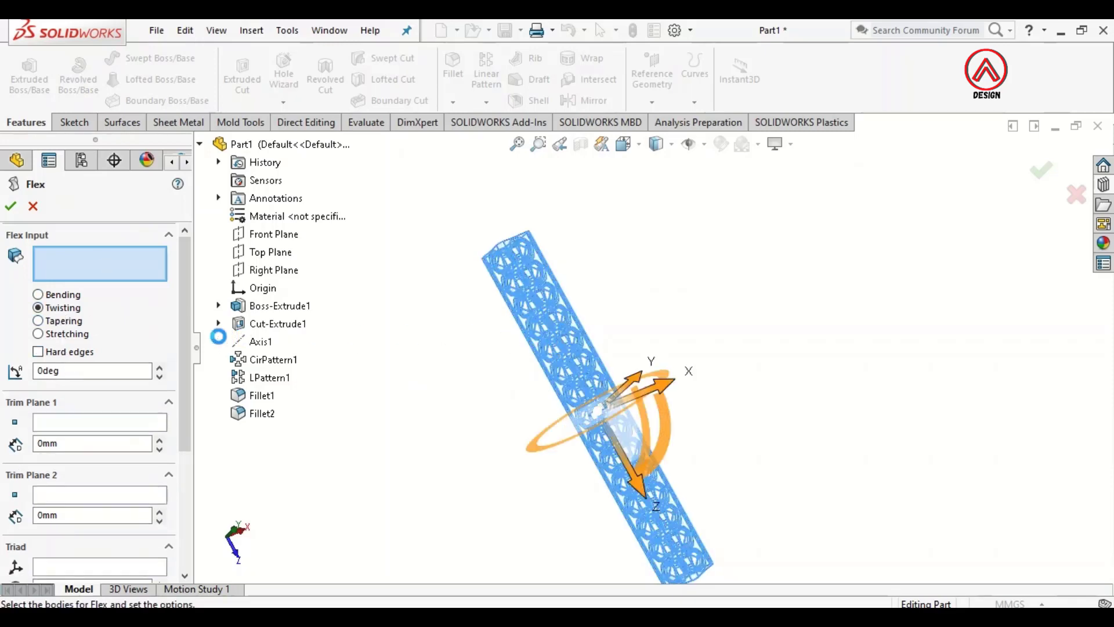
{"action": "double_click", "coordinate": [109, 371]}
{"action": "type", "text": "18"}
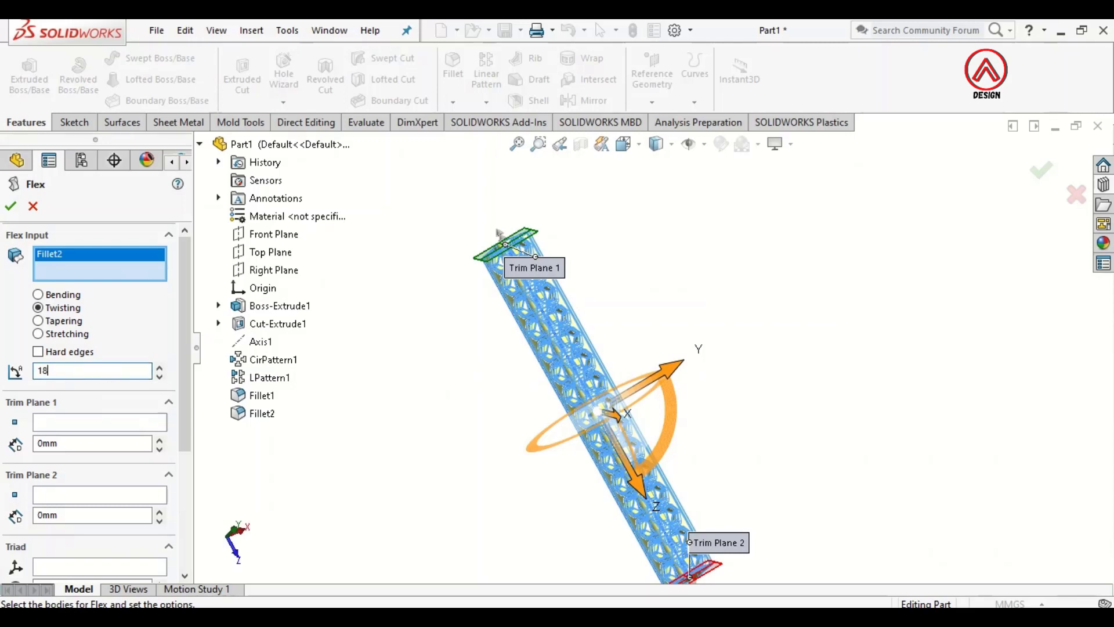
{"action": "type", "text": "0"}
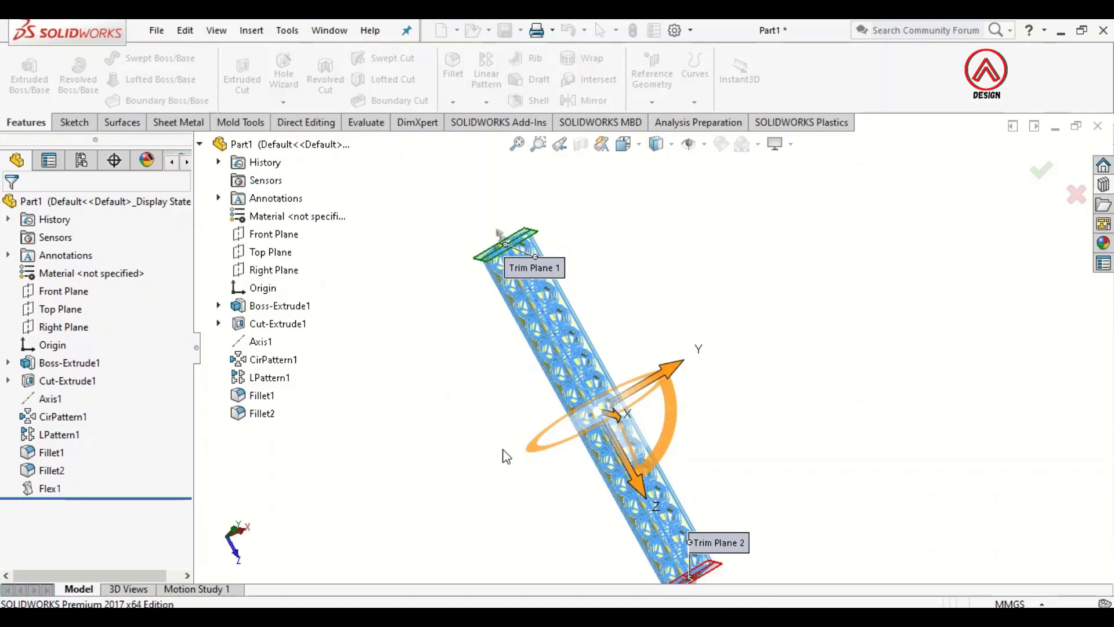
{"action": "scroll", "coordinate": [637, 469], "scroll_direction": "up", "scroll_amount": 2}
{"action": "scroll", "coordinate": [637, 468], "scroll_direction": "down", "scroll_amount": 2}
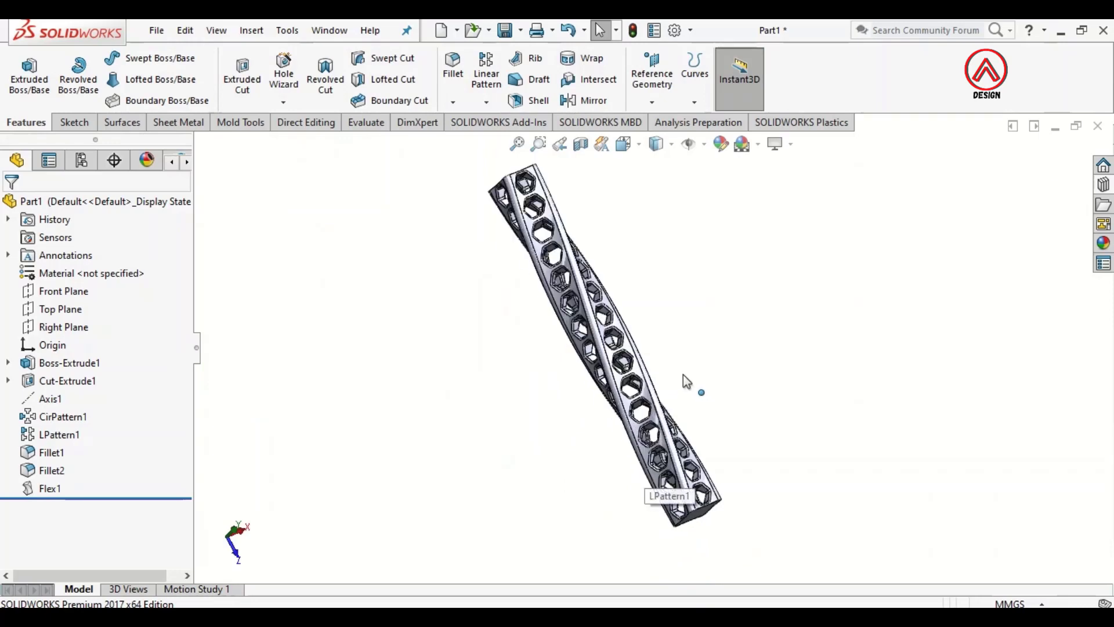
- Bend the twisted bar by 360 degrees into a closed ring with a second Flex feature, leaving hard edges on
{"action": "left_click", "coordinate": [259, 36]}
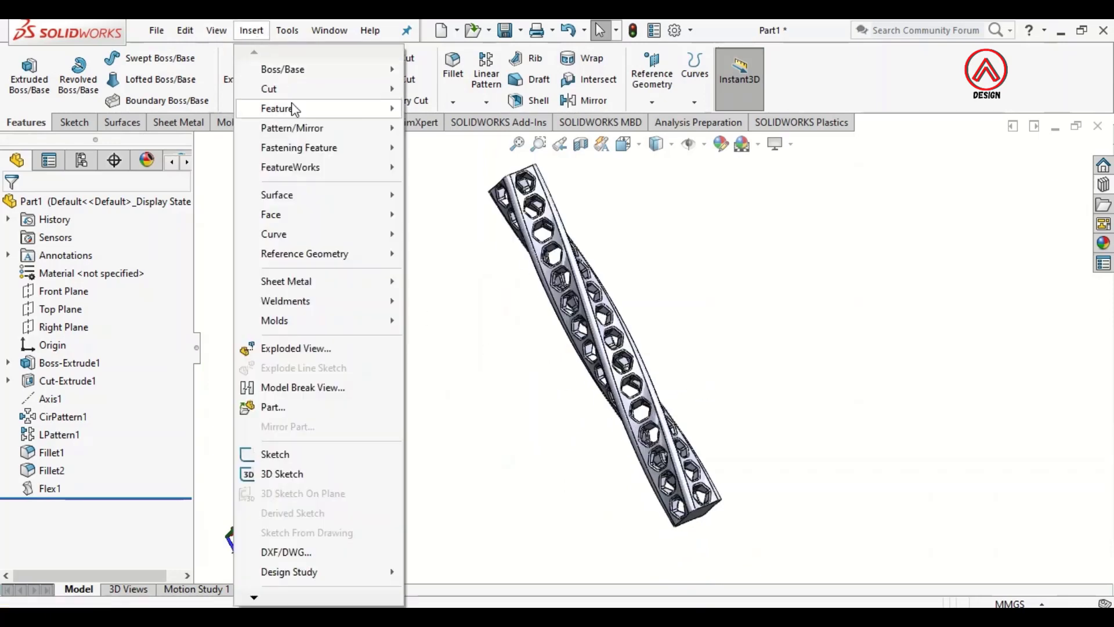
{"action": "mouse_move", "coordinate": [291, 108]}
{"action": "left_click", "coordinate": [439, 372]}
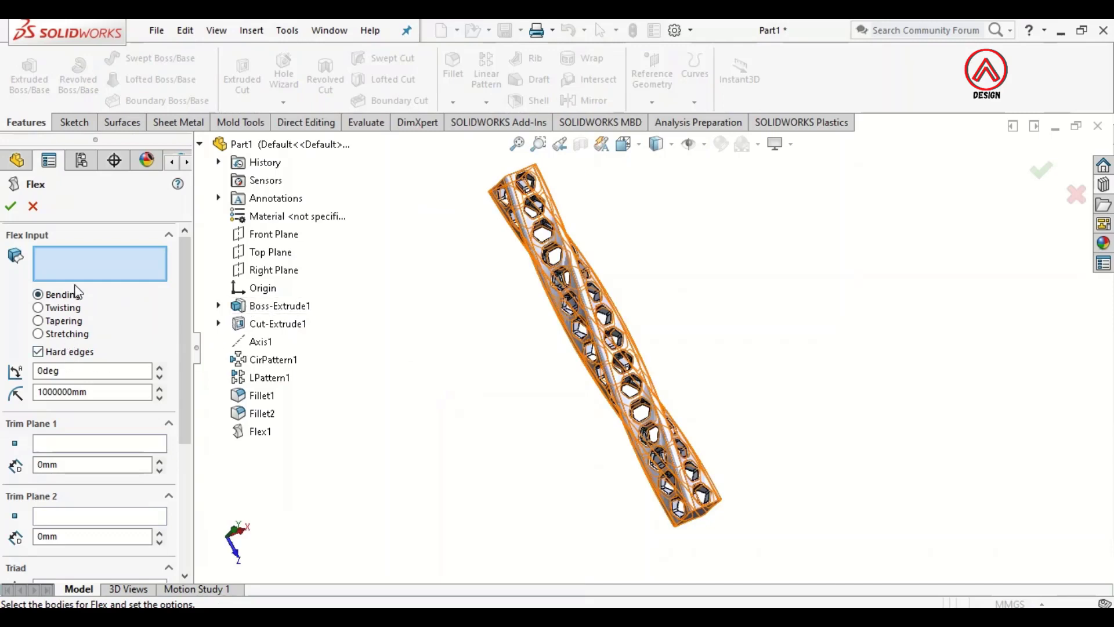
{"action": "left_click", "coordinate": [74, 369]}
{"action": "type", "text": "360"}
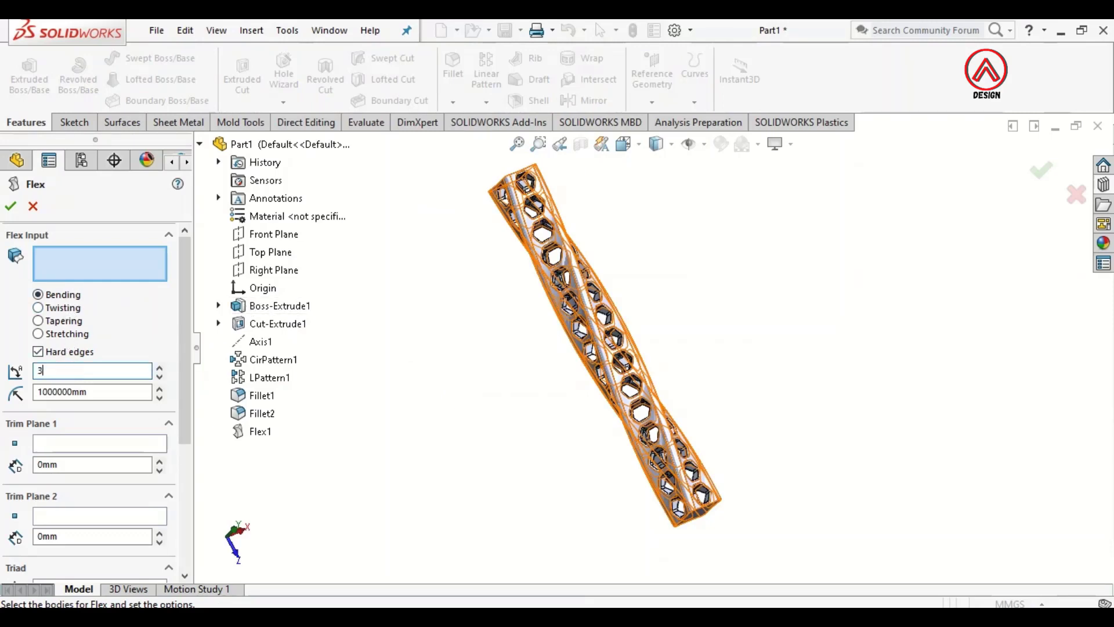
{"action": "left_click", "coordinate": [92, 269]}
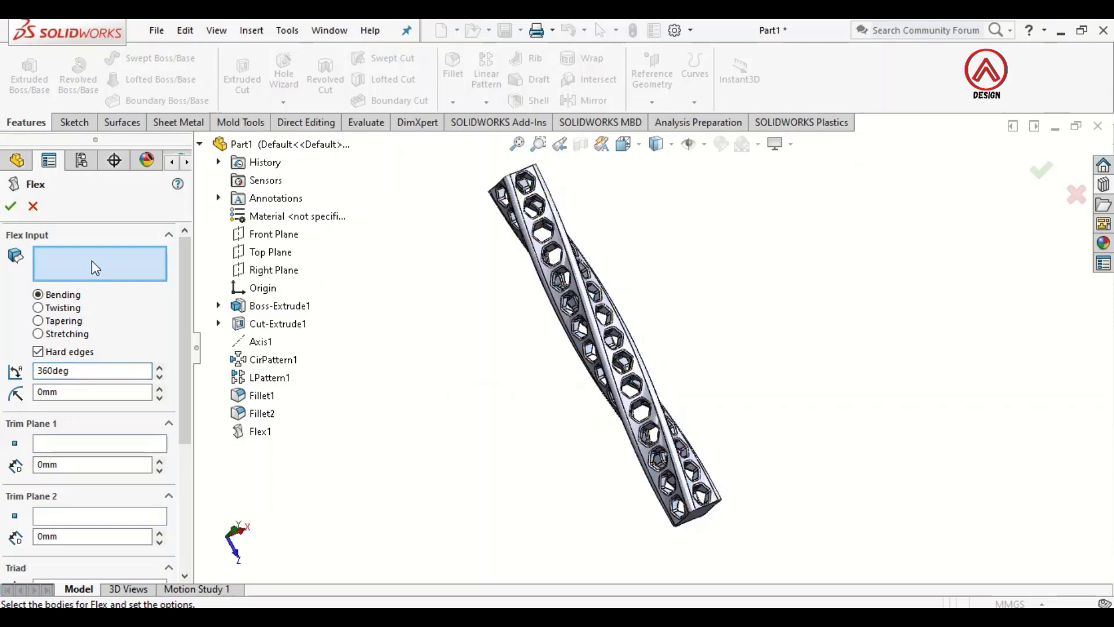
{"action": "left_click", "coordinate": [561, 248]}
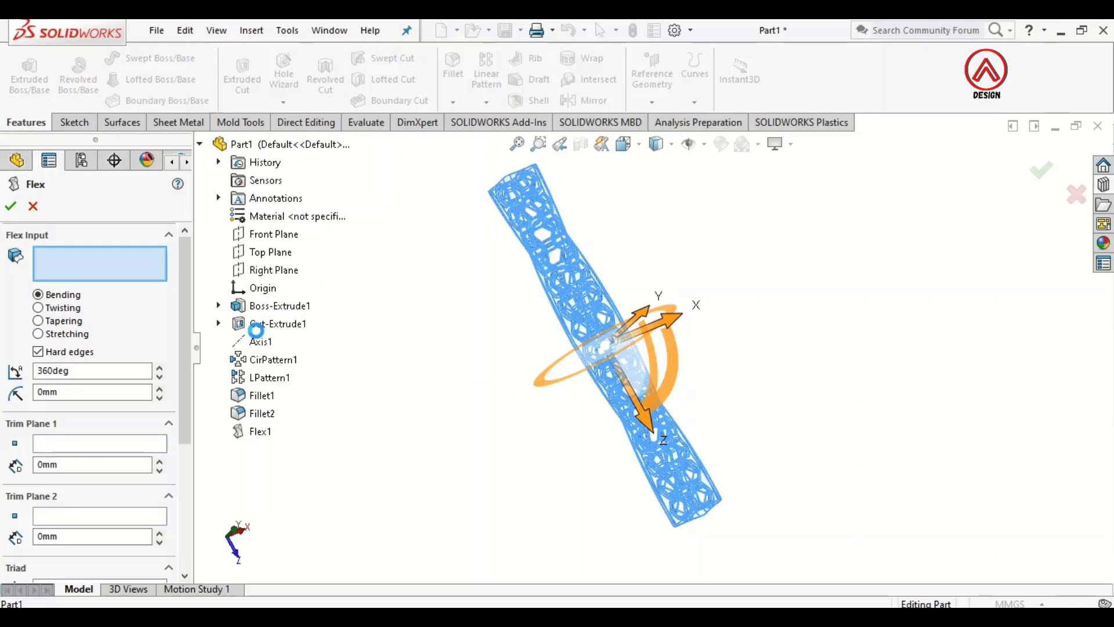
{"action": "left_click", "coordinate": [256, 329]}
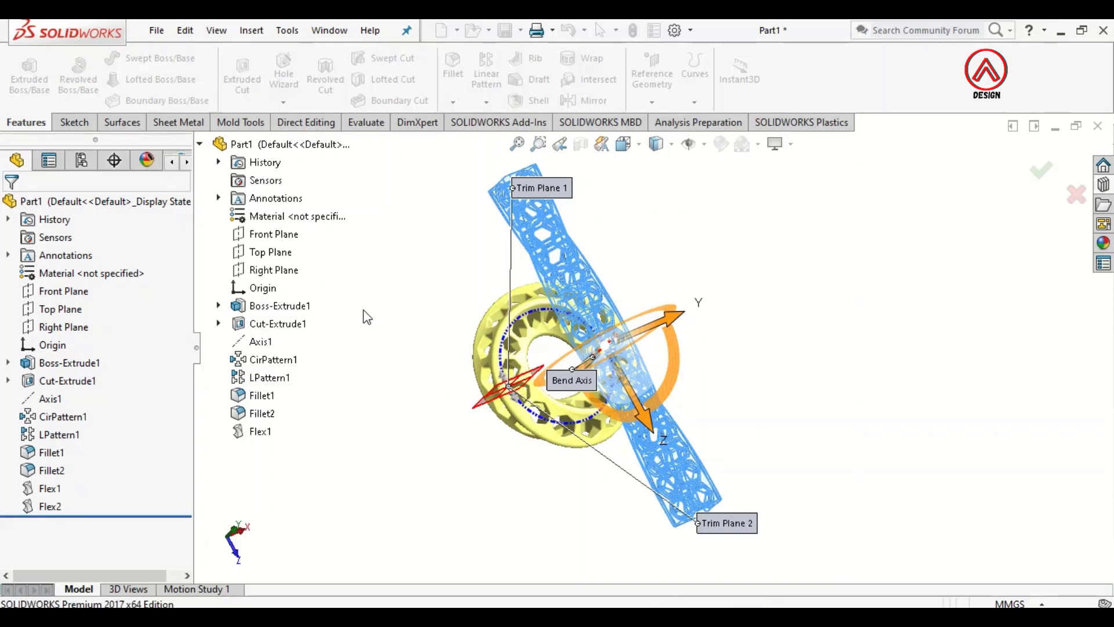
- Apply a dark teal colour from the standard swatches to the entire part's appearance
{"action": "scroll", "coordinate": [535, 364], "scroll_direction": "down", "scroll_amount": 5}
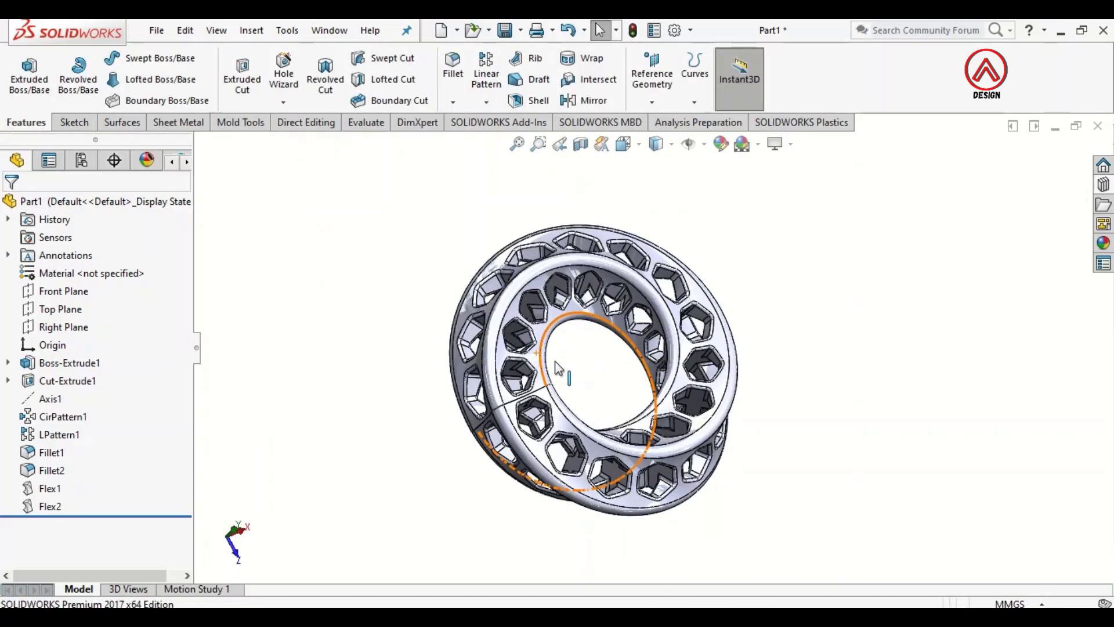
{"action": "middle_click_drag", "start_coordinate": [676, 351], "coordinate": [715, 454]}
{"action": "scroll", "coordinate": [666, 284], "scroll_direction": "up", "scroll_amount": 3}
{"action": "middle_click_drag", "start_coordinate": [684, 401], "coordinate": [650, 365]}
{"action": "scroll", "coordinate": [644, 377], "scroll_direction": "down", "scroll_amount": 3}
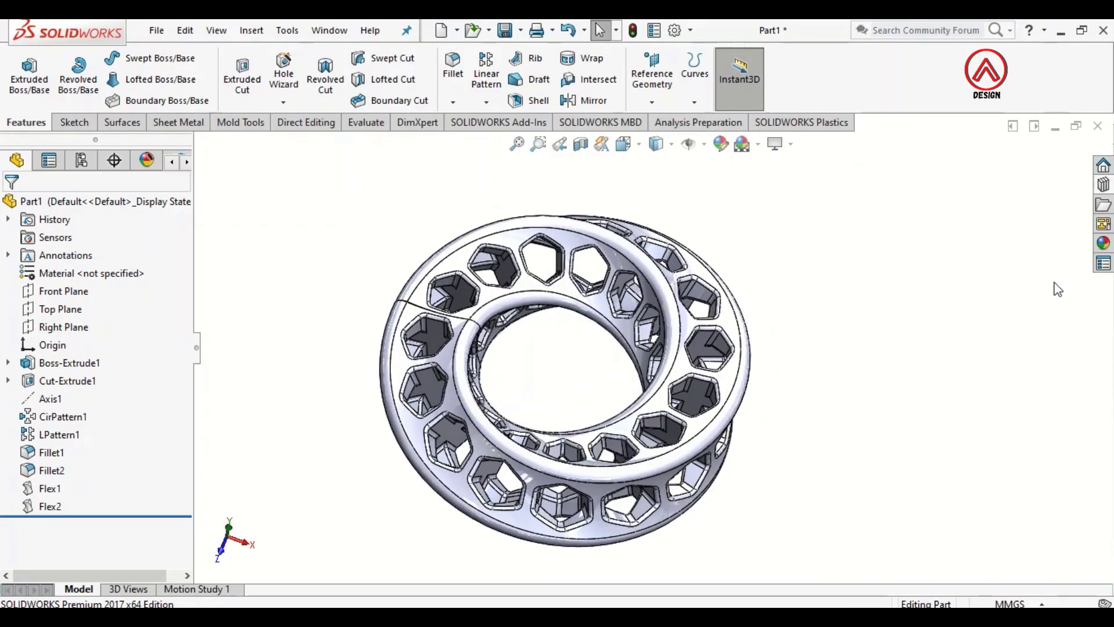
{"action": "left_click", "coordinate": [1102, 242]}
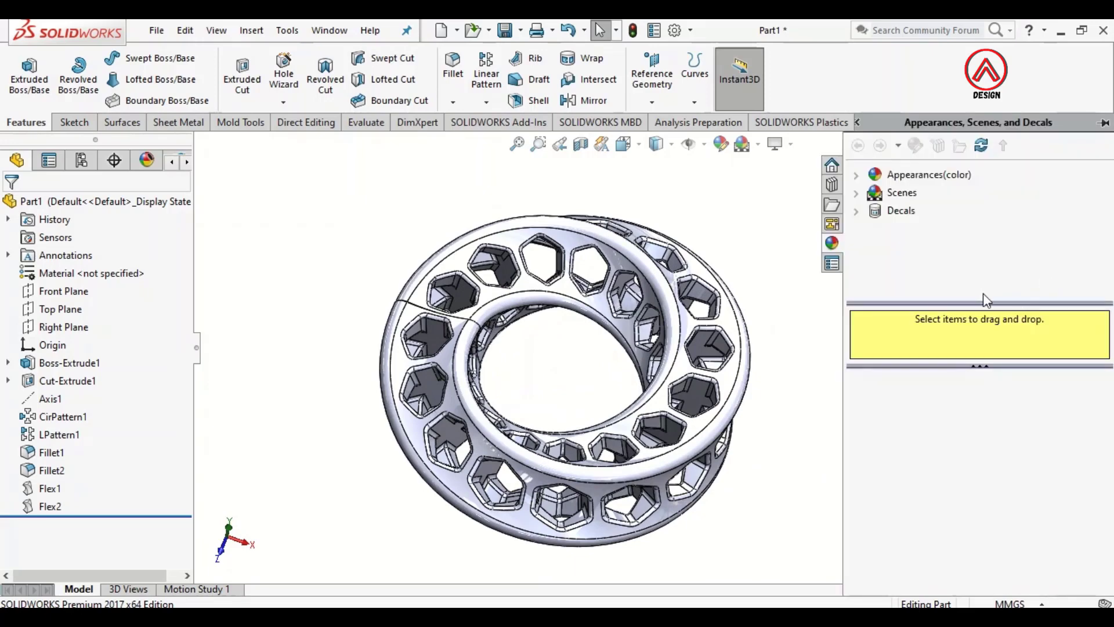
{"action": "double_click", "coordinate": [873, 175]}
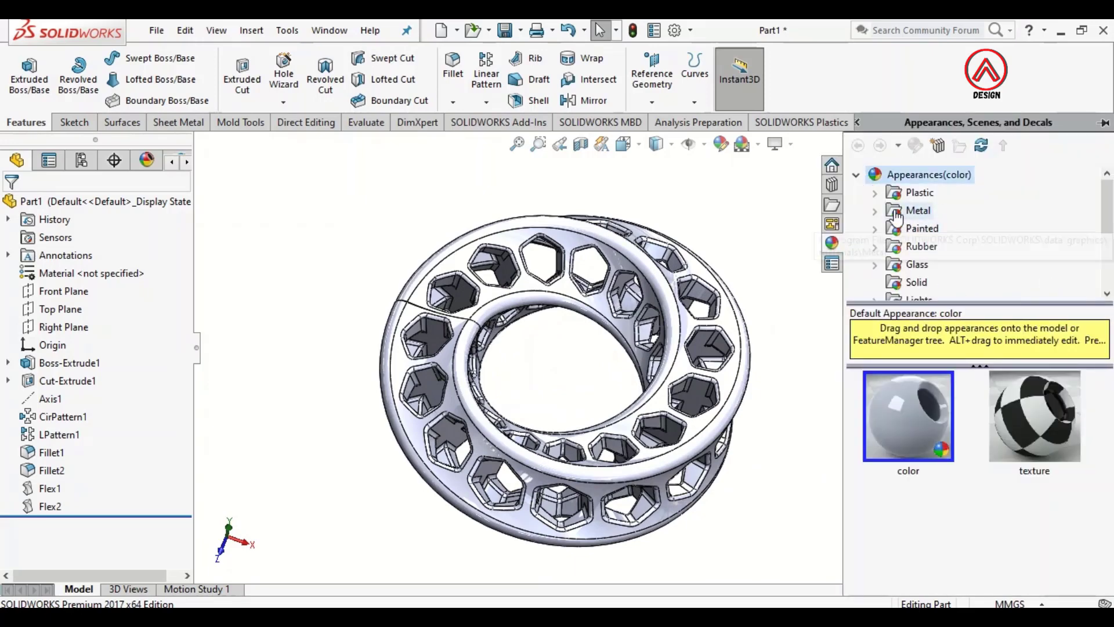
{"action": "left_click", "coordinate": [733, 327]}
{"action": "right_click", "coordinate": [732, 326]}
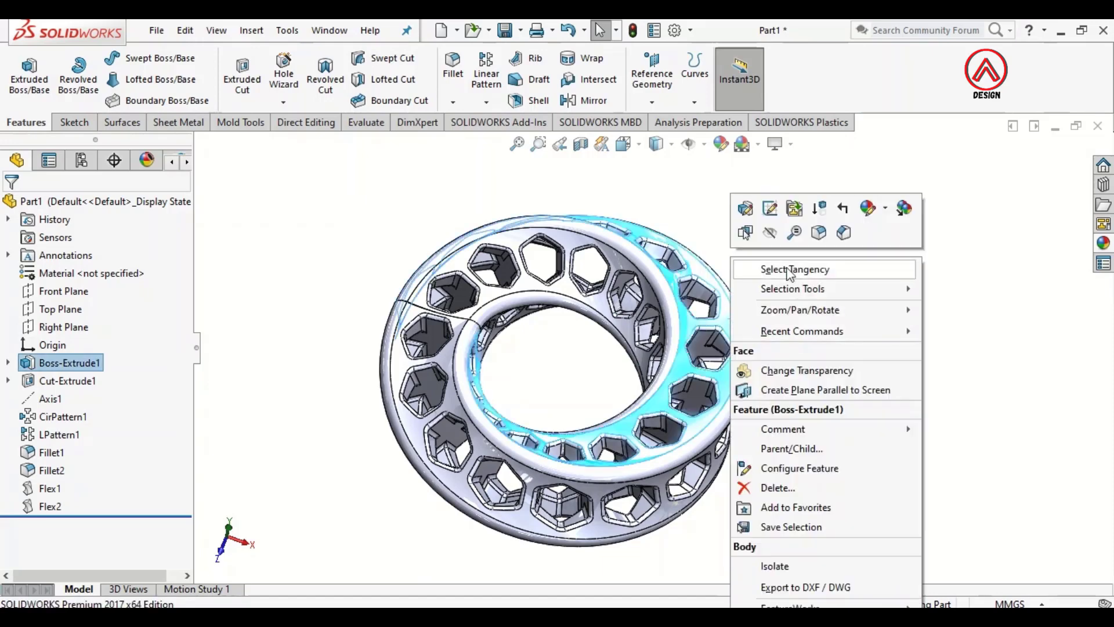
{"action": "left_click", "coordinate": [869, 209]}
{"action": "left_click", "coordinate": [896, 300]}
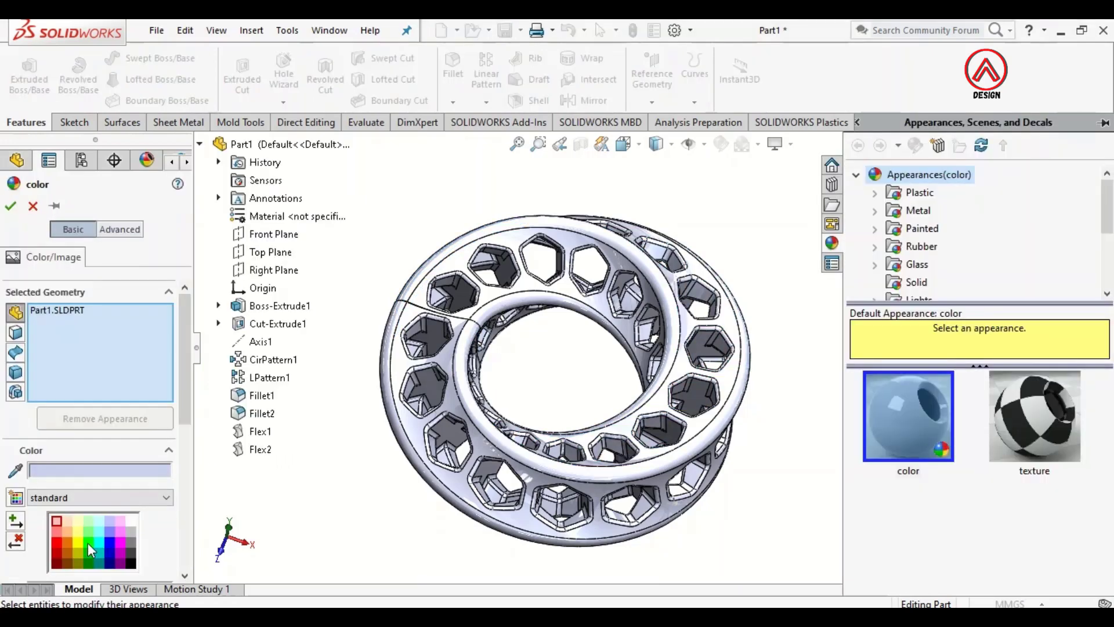
{"action": "left_click", "coordinate": [88, 542]}
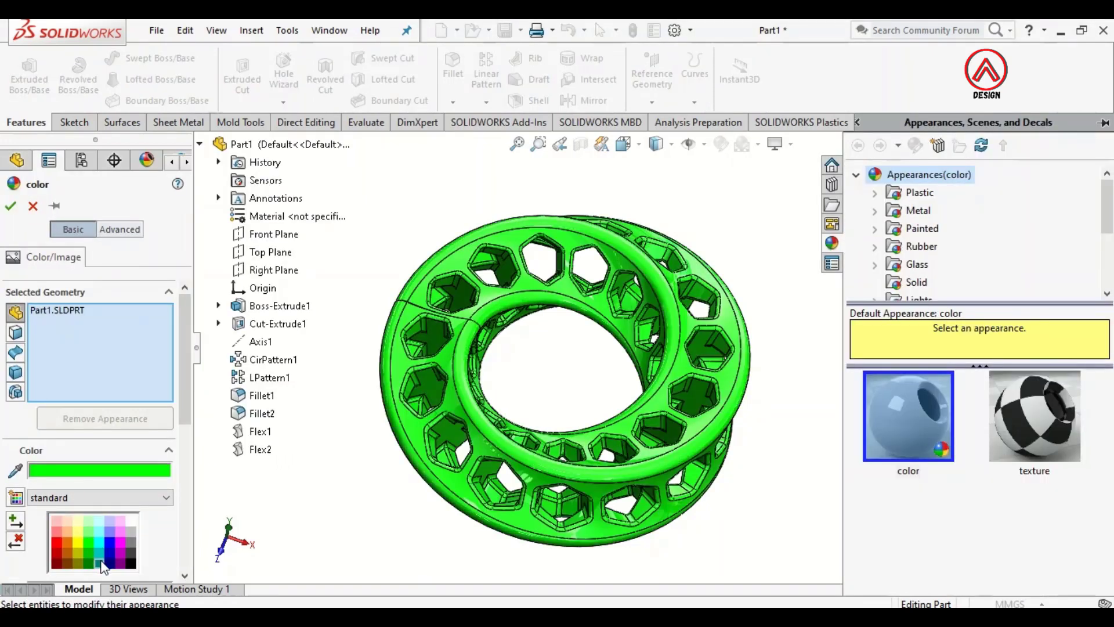
{"action": "left_click", "coordinate": [101, 562]}
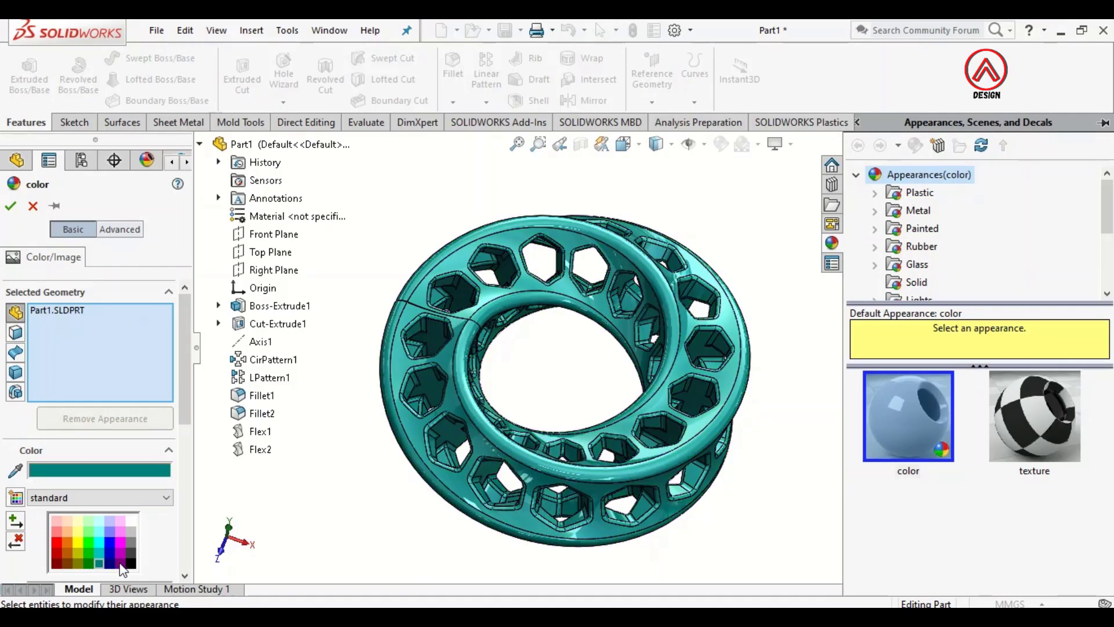
- Examine the coloured ring from several angles and close up around its filleted hexagonal holes
{"action": "scroll", "coordinate": [633, 337], "scroll_direction": "up", "scroll_amount": 4}
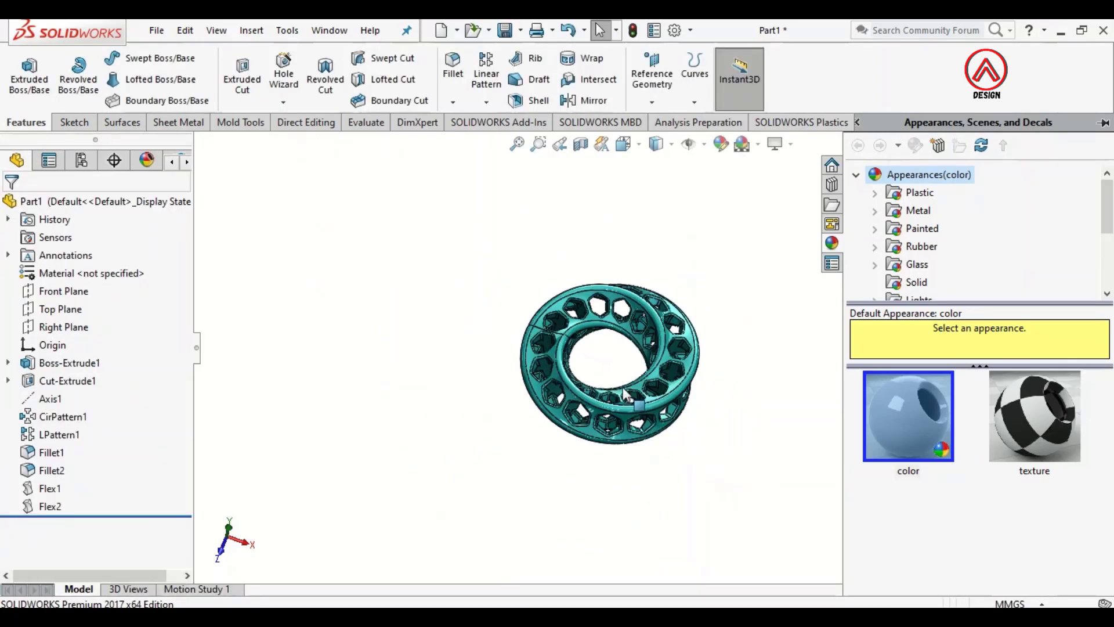
{"action": "scroll", "coordinate": [690, 383], "scroll_direction": "down", "scroll_amount": 2}
{"action": "middle_click_drag", "start_coordinate": [739, 321], "coordinate": [462, 301]}
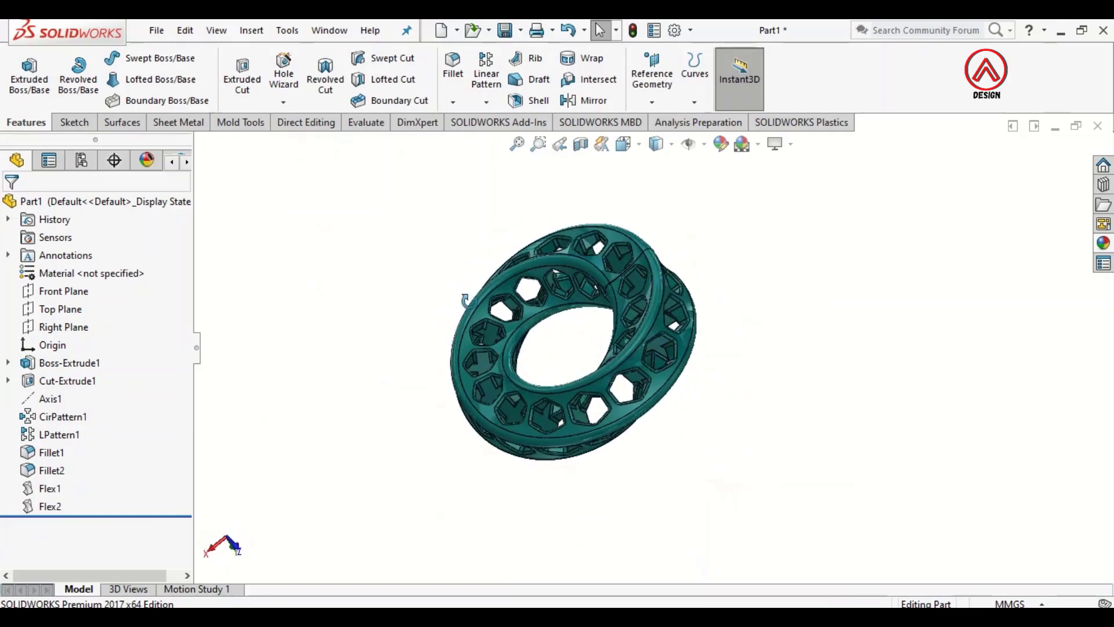
{"action": "scroll", "coordinate": [574, 322], "scroll_direction": "down", "scroll_amount": 4}
{"action": "mouse_move", "coordinate": [575, 320]}
{"action": "middle_mouse_down"}
{"action": "mouse_move", "coordinate": [721, 288]}
{"action": "mouse_move", "coordinate": [661, 161]}
{"action": "mouse_move", "coordinate": [557, 452]}
{"action": "mouse_move", "coordinate": [455, 472]}
{"action": "mouse_move", "coordinate": [336, 401]}
{"action": "mouse_move", "coordinate": [662, 347]}
{"action": "mouse_move", "coordinate": [681, 395]}
{"action": "middle_mouse_up"}
{"action": "left_click", "coordinate": [659, 189]}
{"action": "scroll", "coordinate": [681, 395], "scroll_direction": "down", "scroll_amount": 4}
{"action": "middle_click_drag", "start_coordinate": [683, 254], "coordinate": [643, 235]}
{"action": "left_click", "coordinate": [661, 168]}
{"action": "scroll", "coordinate": [713, 274], "scroll_direction": "up", "scroll_amount": 5}
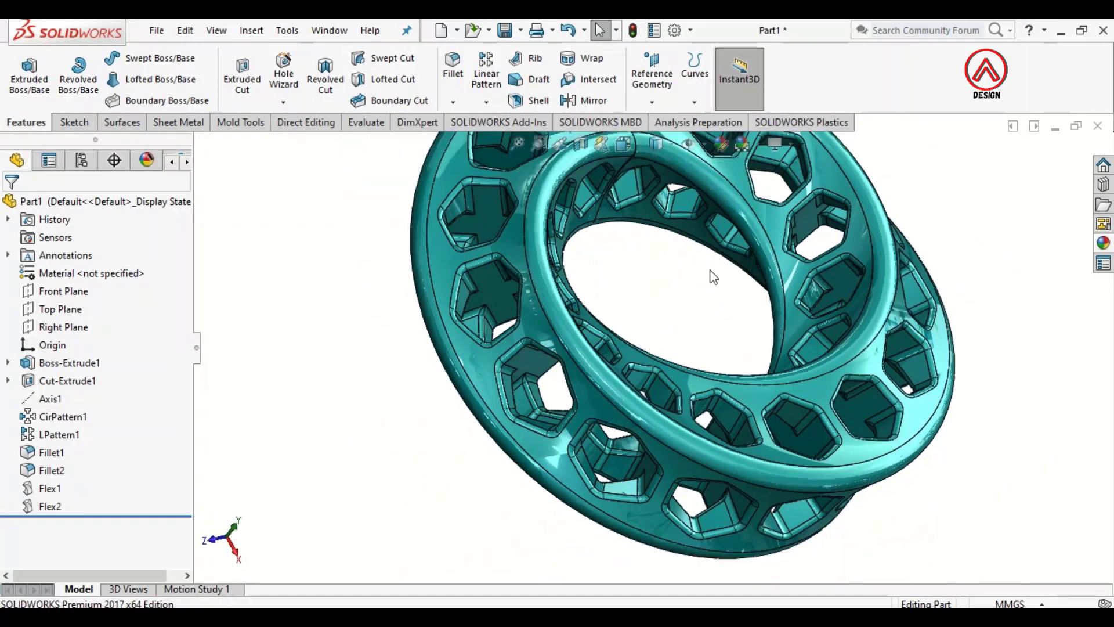